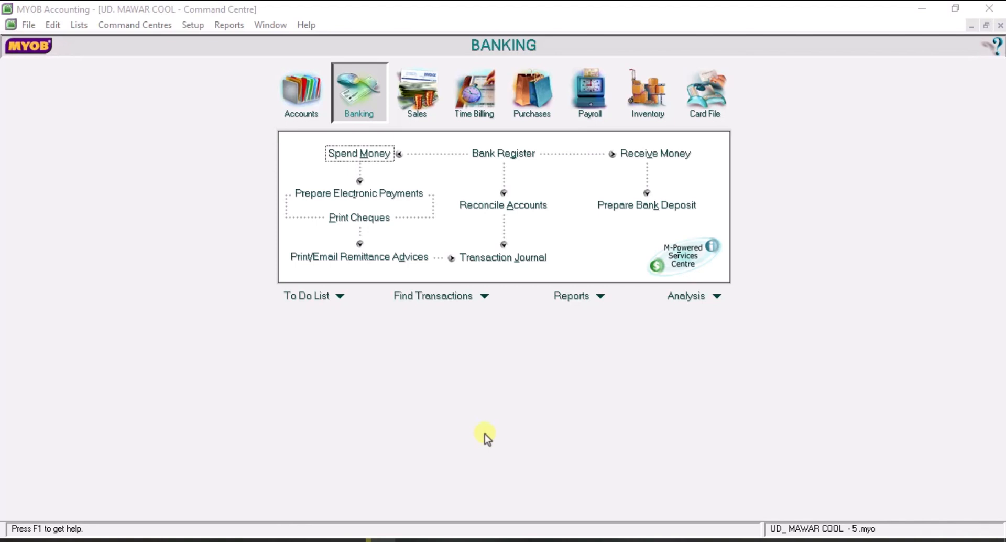
Step: Switch to Word, review the December 2024 adjustment memos, and place the document side by side with MYOB Accounting
left_click(309, 539)
scroll(617, 366, "down", 6)
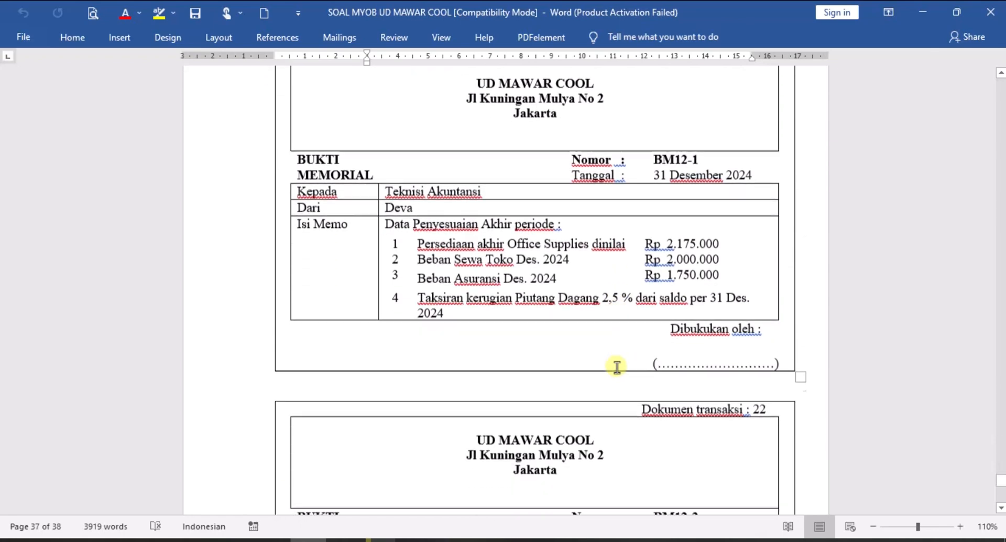
scroll(617, 367, "down", 10)
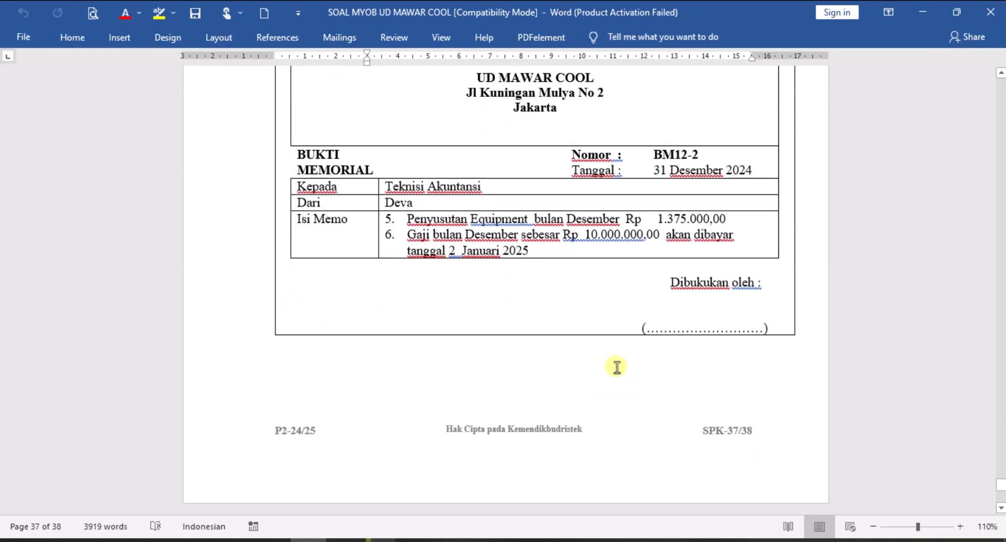
scroll(617, 366, "down", 6)
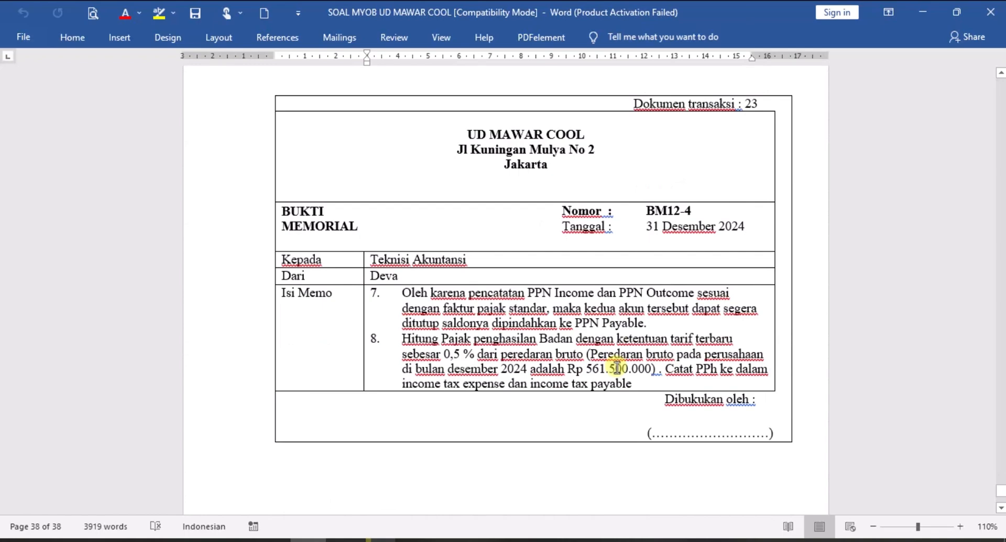
key("super+Left")
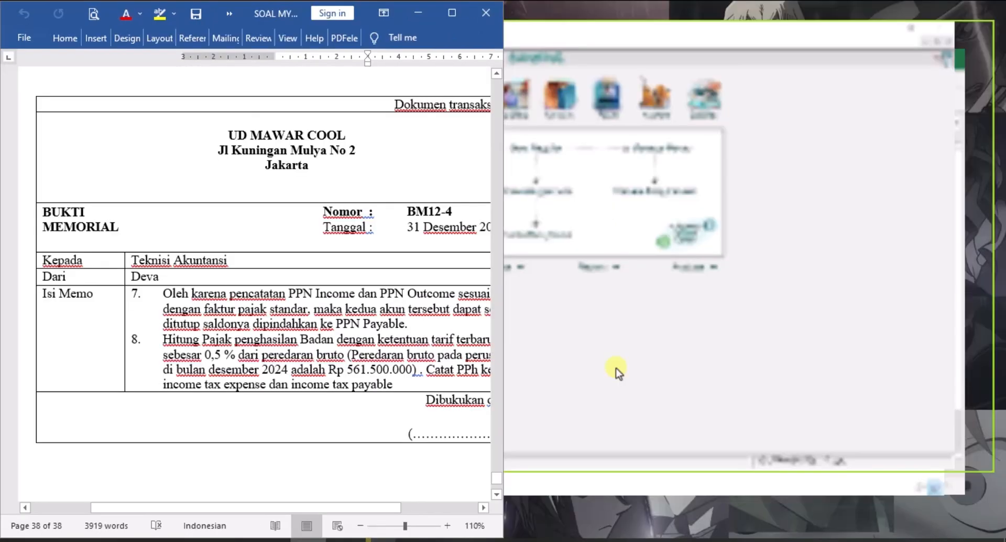
left_click(710, 188)
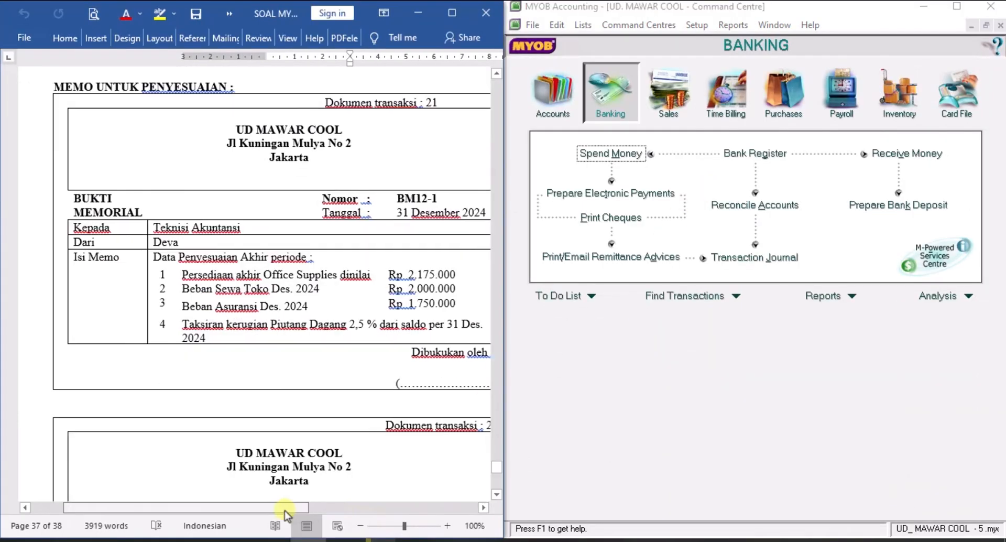
left_click_drag(285, 511, 298, 511)
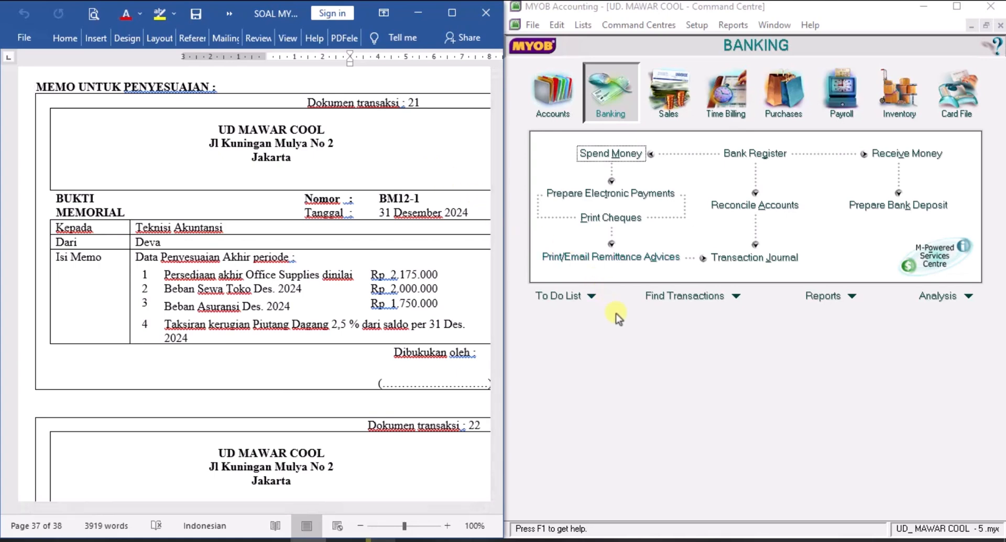
Step: Start a general journal entry numbered BM12-1, dated 31/12/2024, with the memo "PENYESUAIAN DOKUMEN 21"
left_click(552, 92)
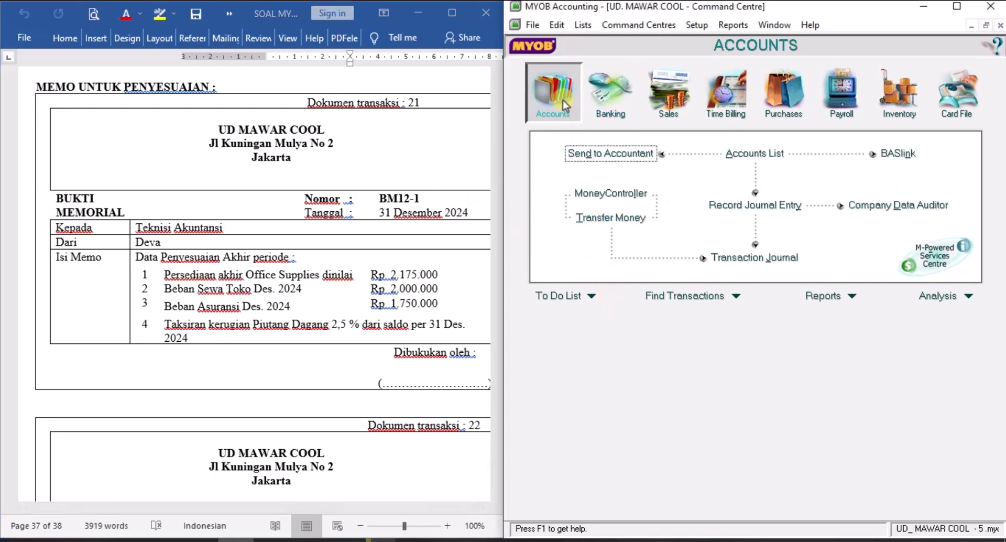
left_click(737, 205)
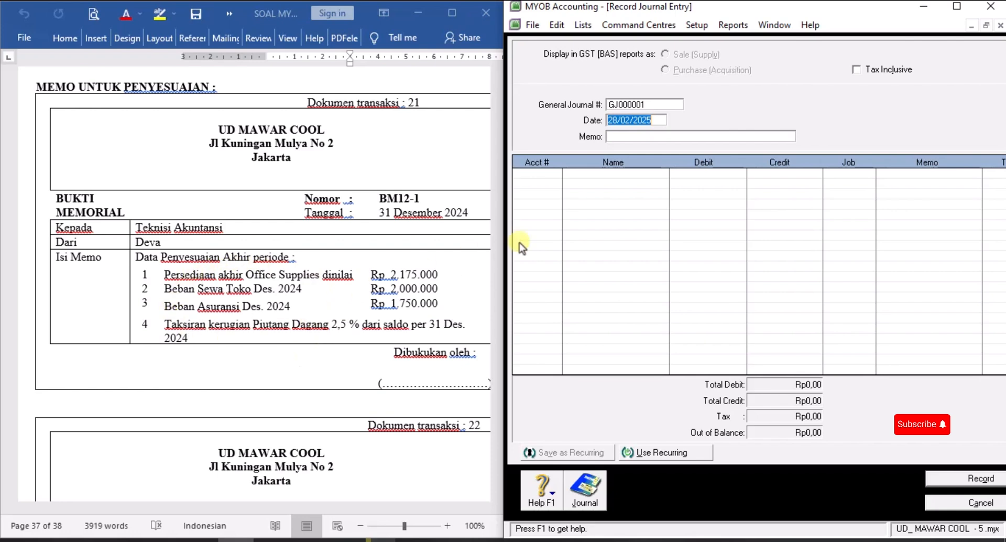
left_click(644, 105)
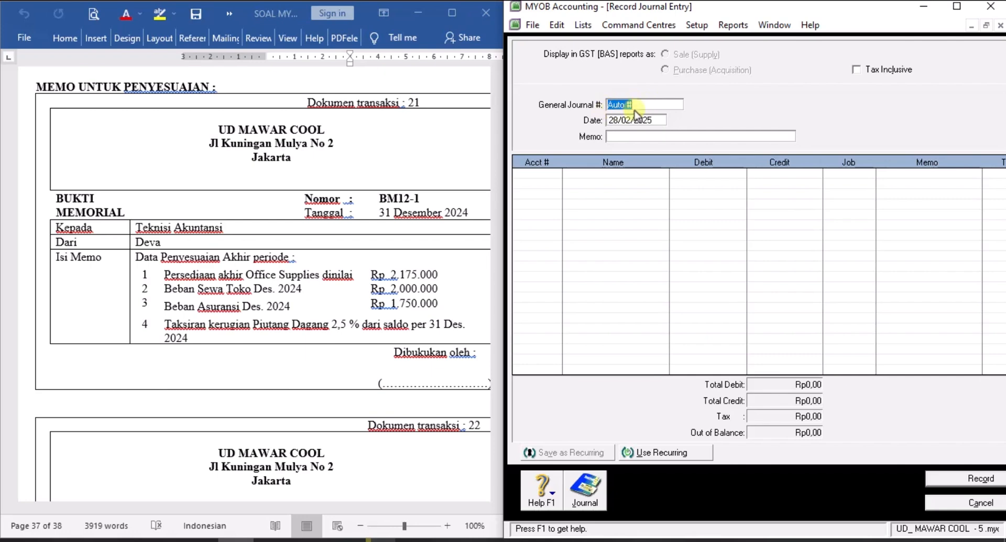
type("BM12")
type("-1")
type("31/12")
type("/2024")
left_click(633, 140)
type("PENYESUAIAN")
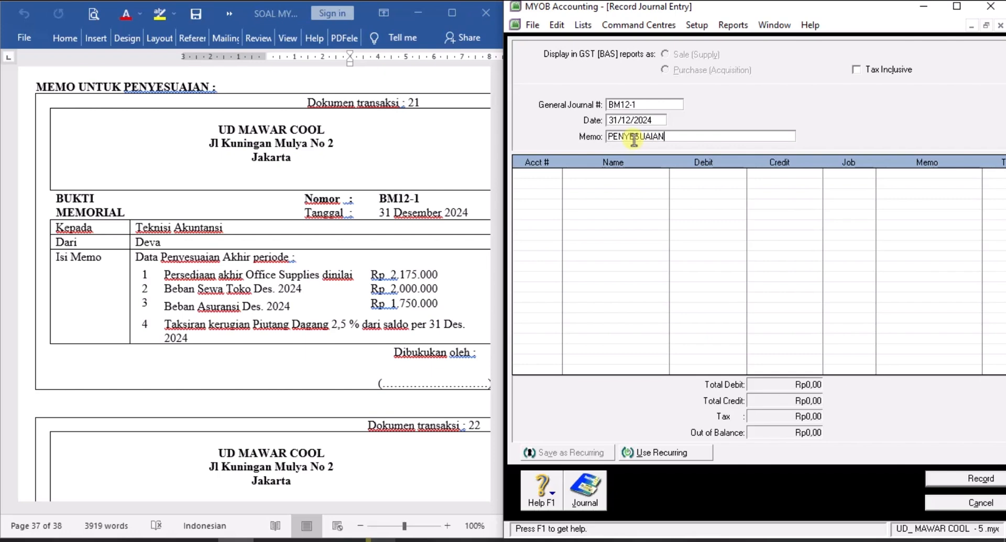
type(" DOKUMEN 21")
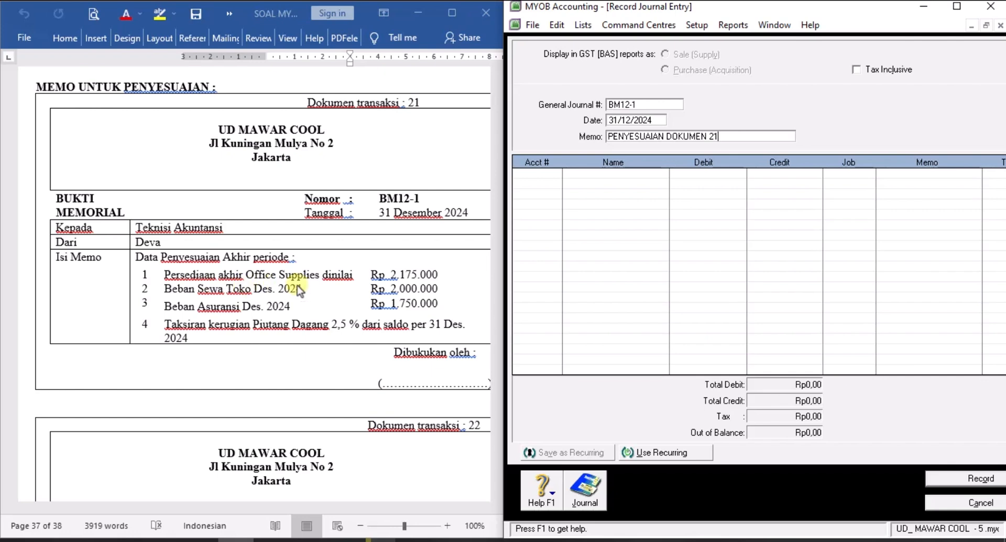
Step: Open the Accounts List to check the Office Supplies account balance
left_click(445, 283)
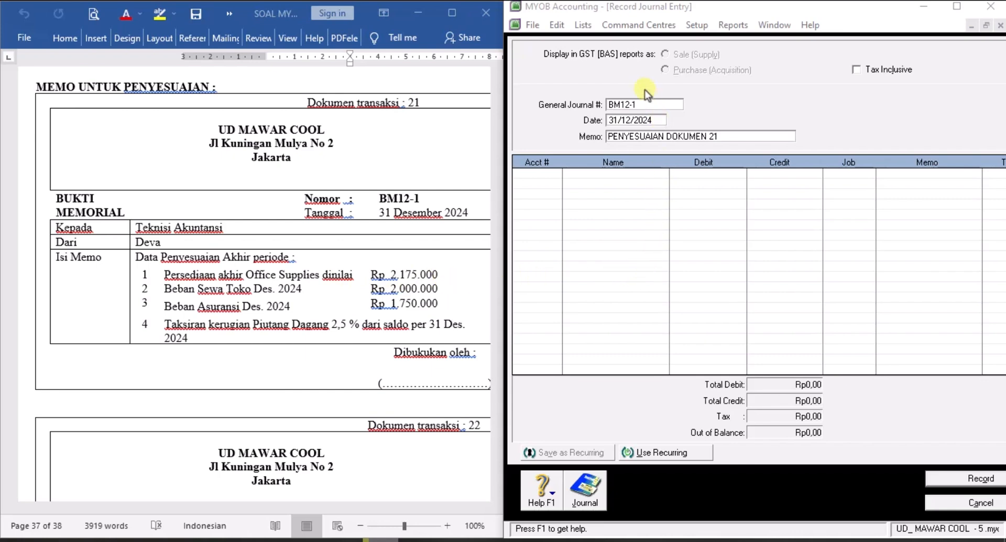
left_click(583, 26)
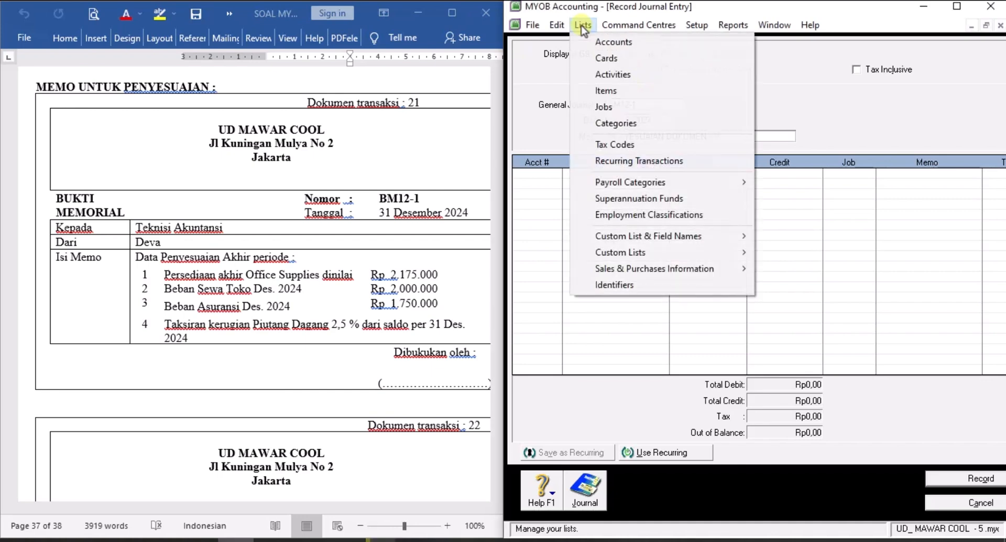
mouse_move(616, 24)
mouse_move(622, 45)
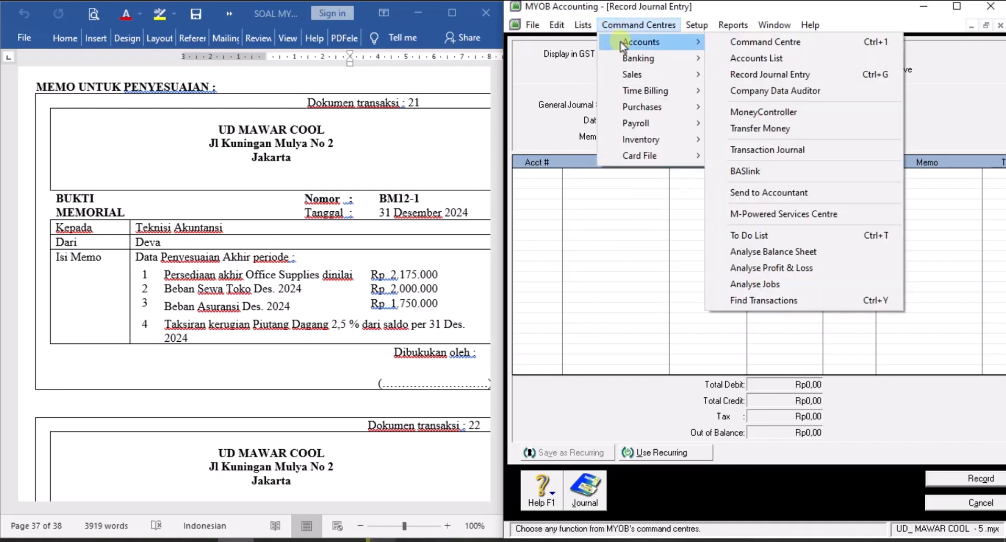
left_click(741, 59)
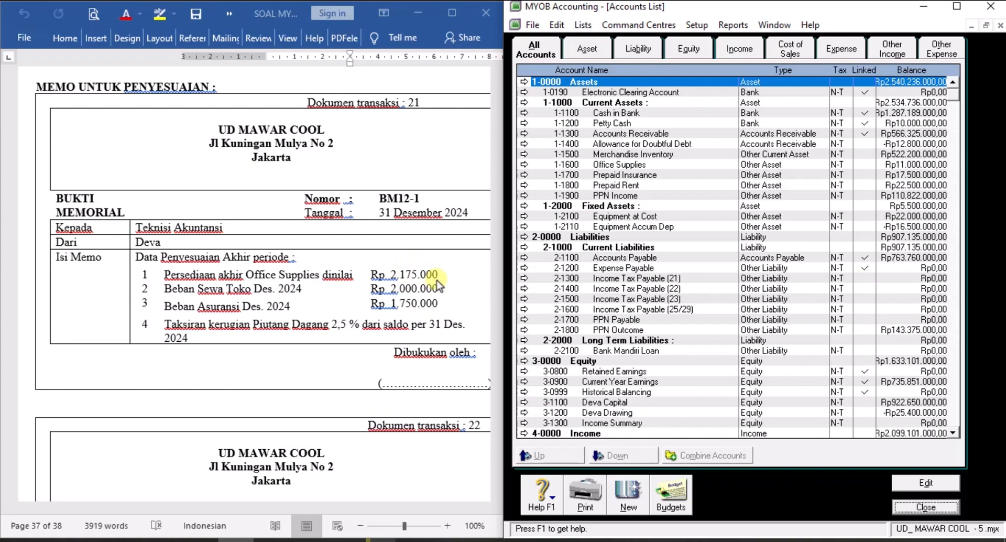
Step: Switch to Calculator, subtract 2.175.000 from 11.000.000 for the office supplies used, and close the Accounts List
left_click(201, 540)
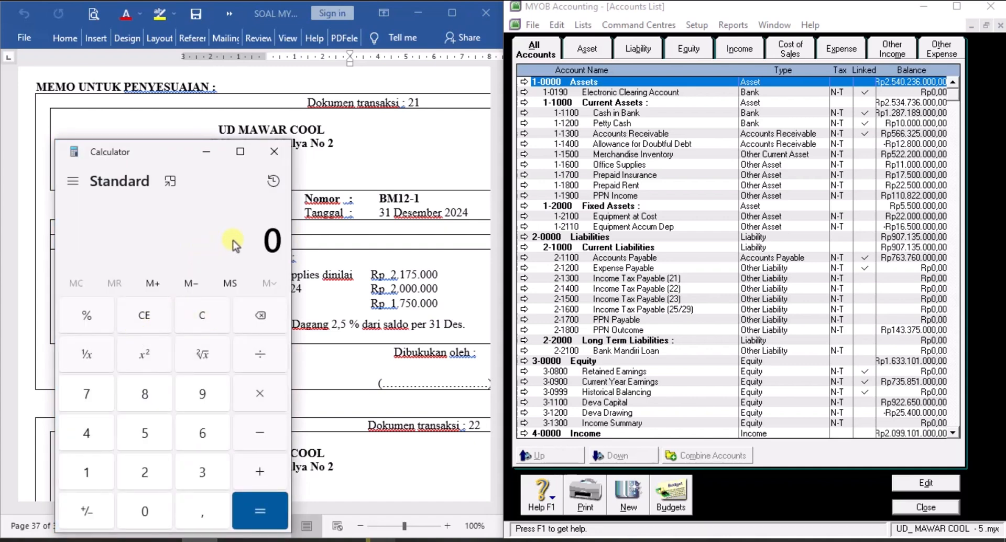
type("11.000.000")
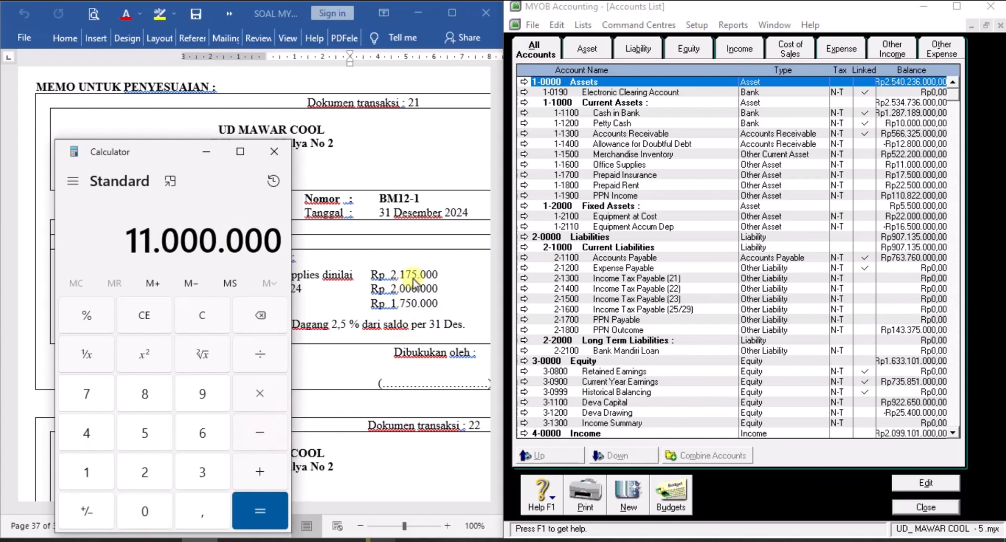
left_click(257, 435)
type("2.175")
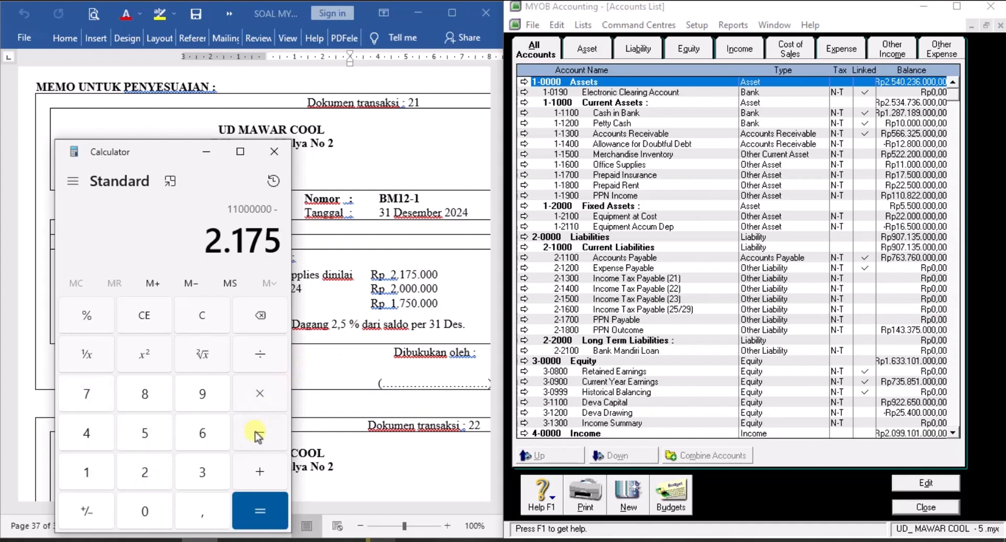
type(".000")
key("Return")
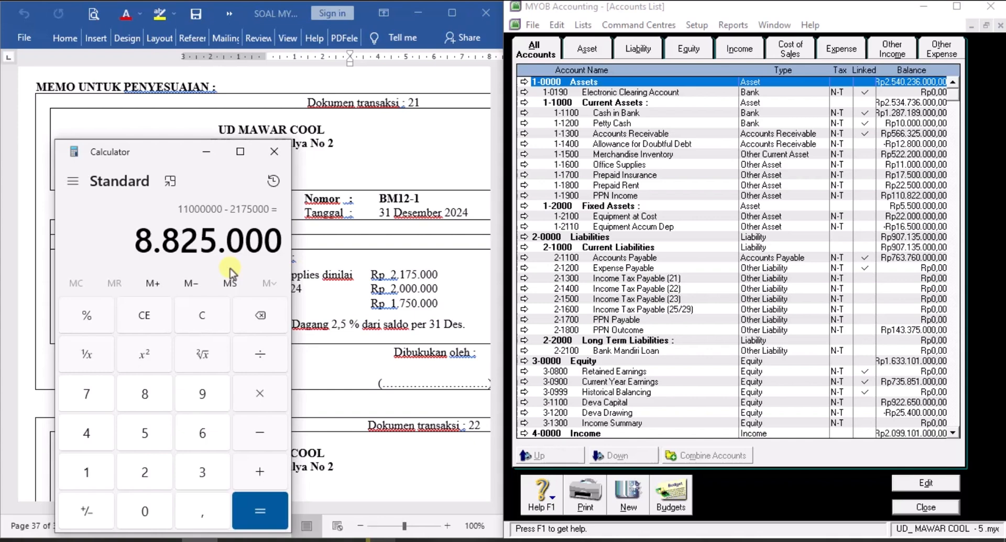
left_click(924, 506)
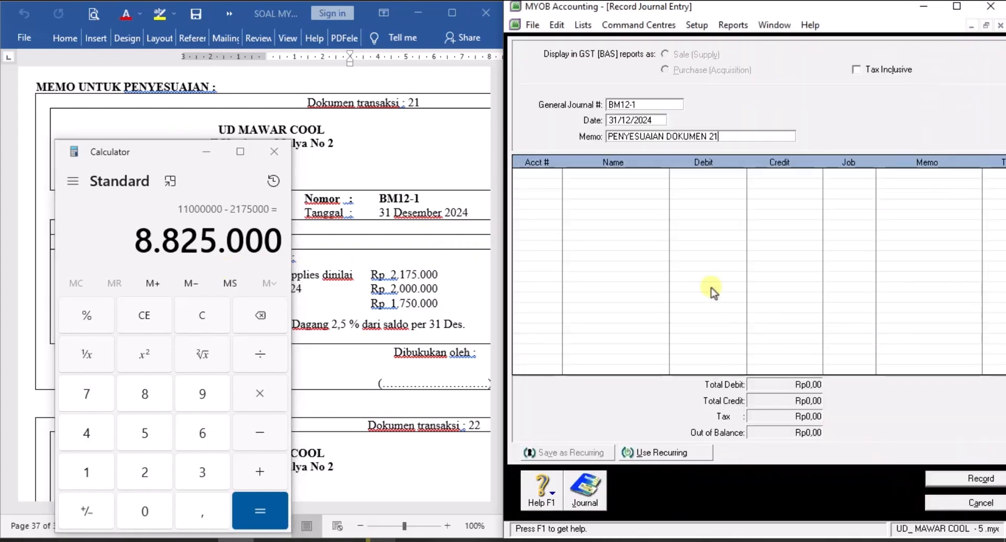
Step: Add a journal line debiting account 6-1200 Office Supplies Expenses with 8.825.000
left_click(544, 178)
left_click(554, 173)
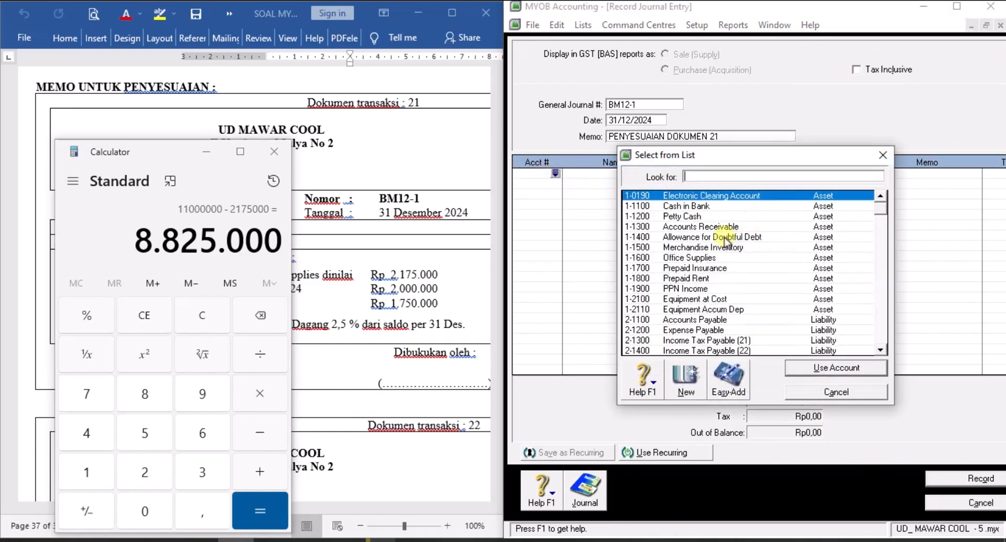
scroll(725, 243, "down", 8)
scroll(723, 246, "down", 3)
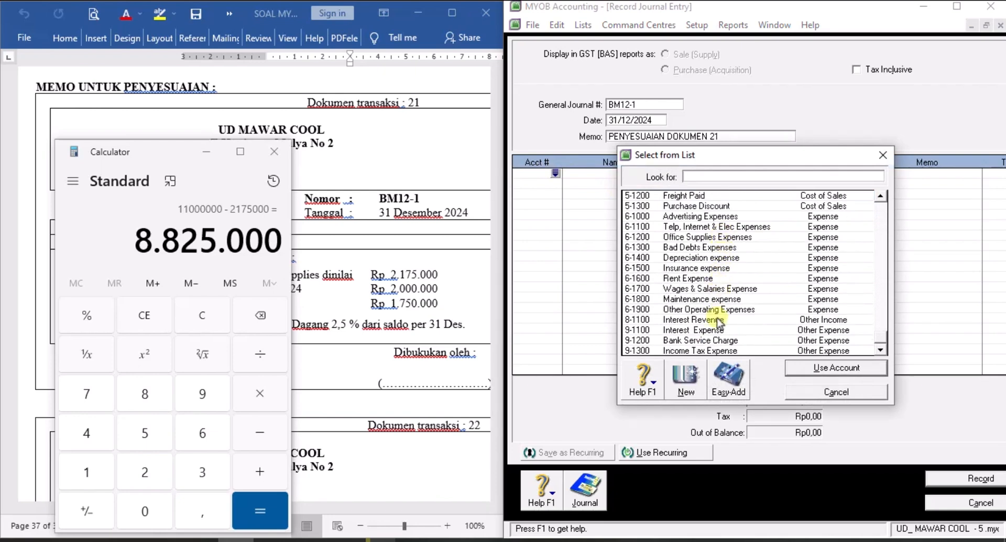
left_click(704, 238)
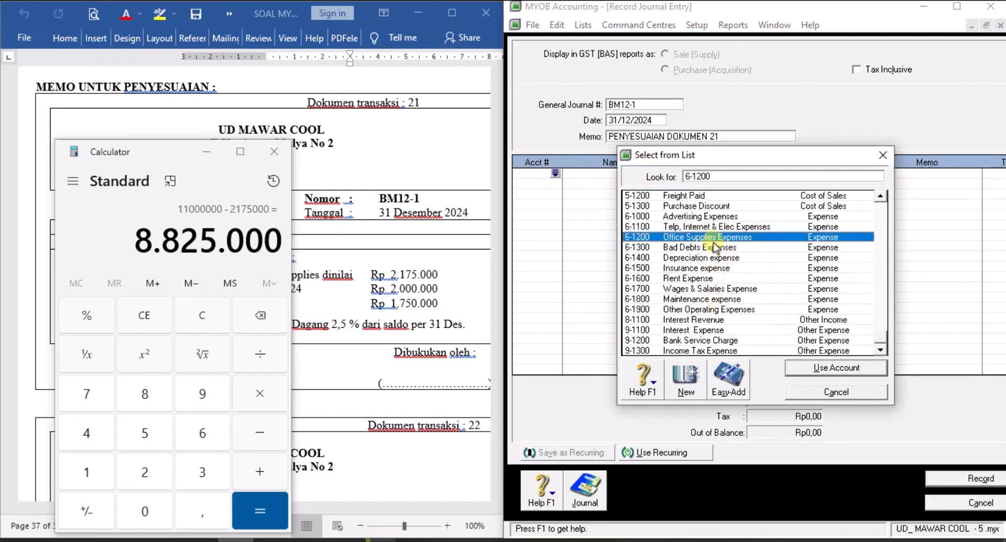
left_click(824, 366)
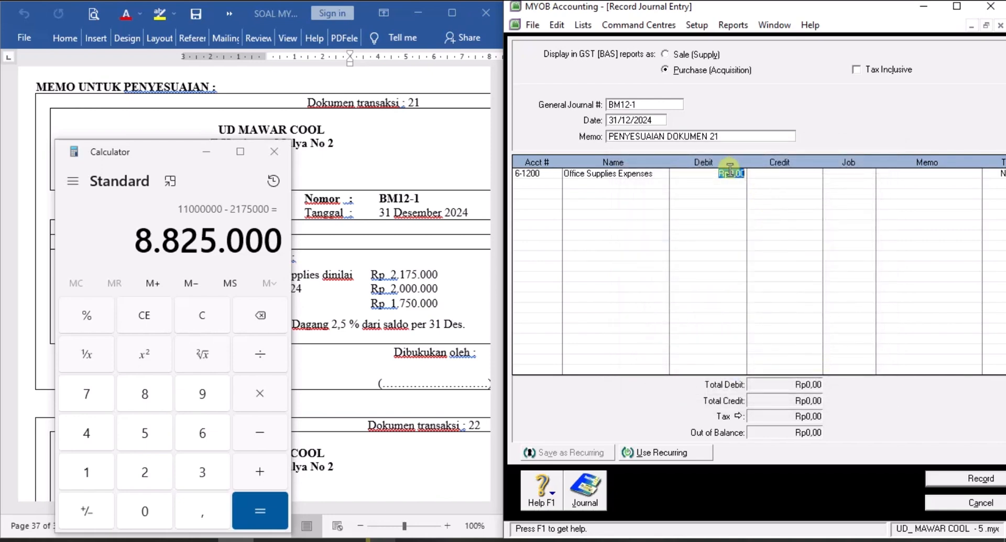
type("8825000")
key("Tab")
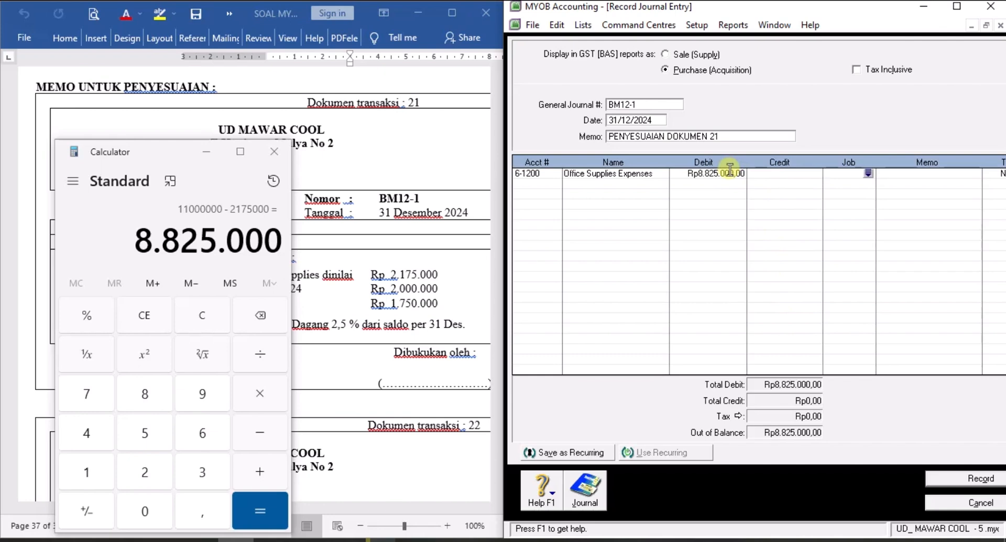
Step: Add a journal line crediting account 1-1600 Office Supplies with 8.825.000 and minimize Calculator
left_click(524, 184)
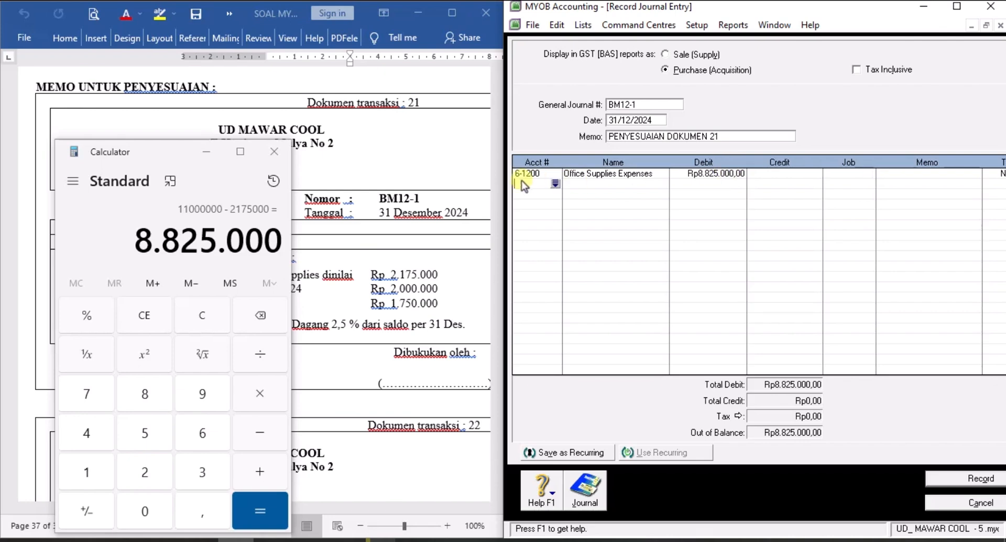
left_click(555, 184)
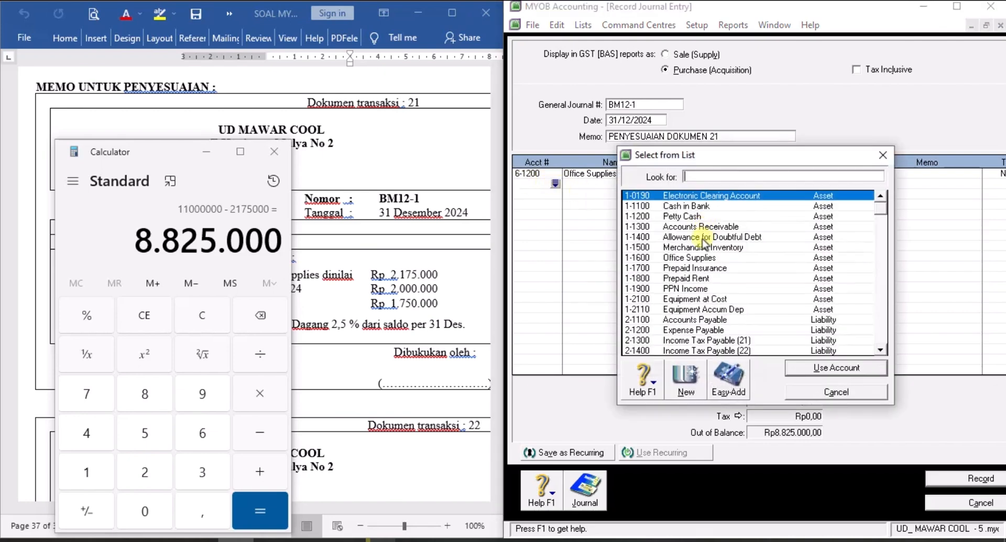
left_click(696, 257)
left_click(827, 367)
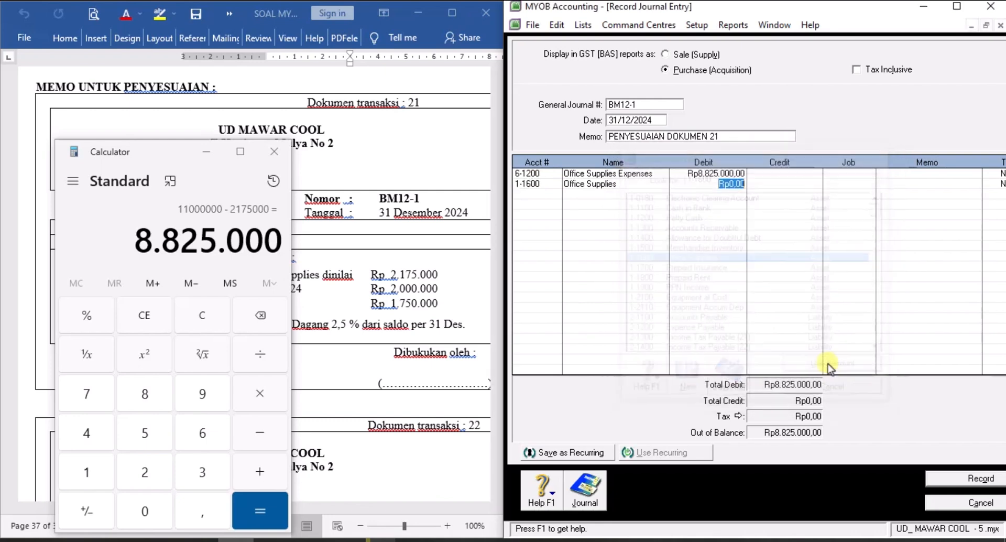
left_click(790, 183)
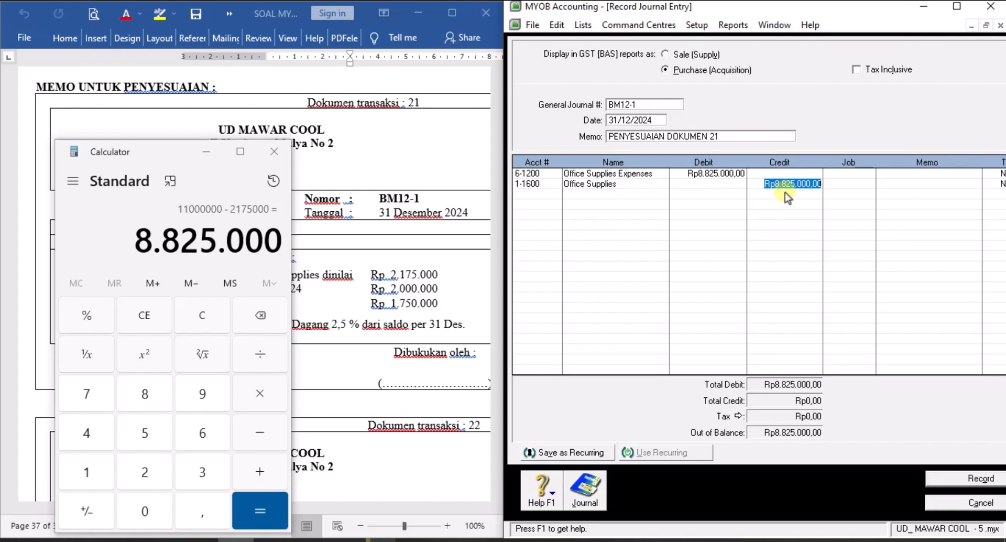
left_click(206, 151)
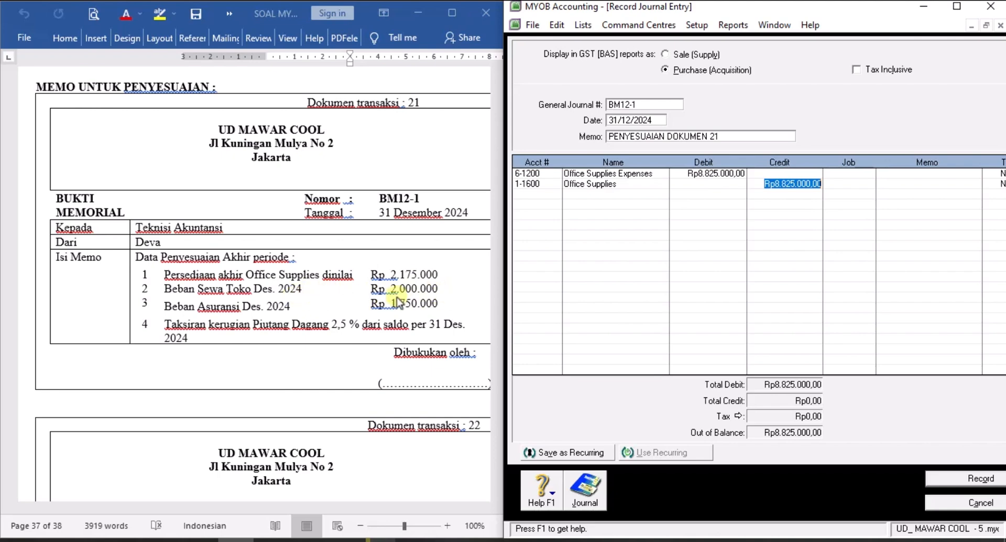
Step: Add a journal line debiting account 6-1600 Rent Expense with 2.000.000
left_click(544, 197)
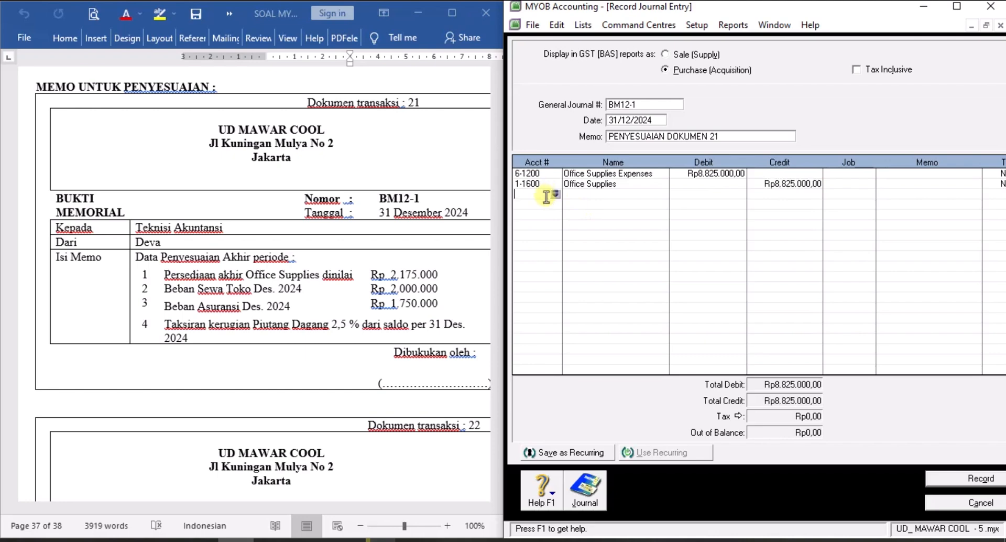
left_click(555, 195)
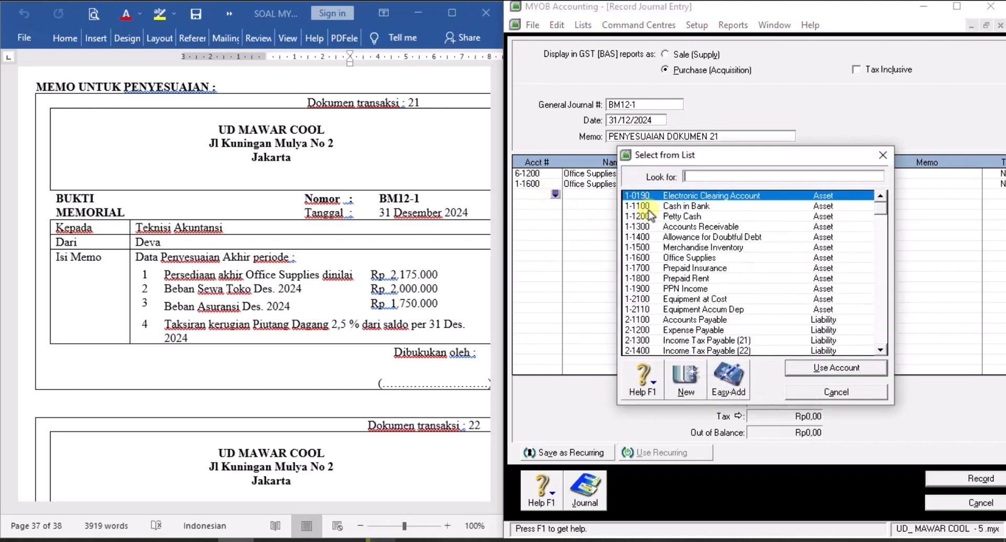
scroll(722, 277, "down", 2)
scroll(722, 280, "down", 9)
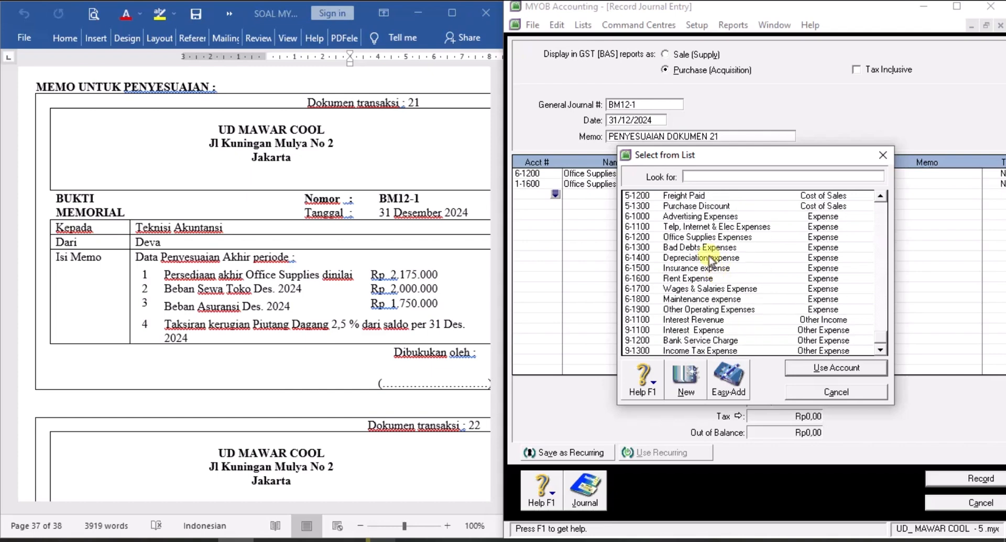
left_click(702, 278)
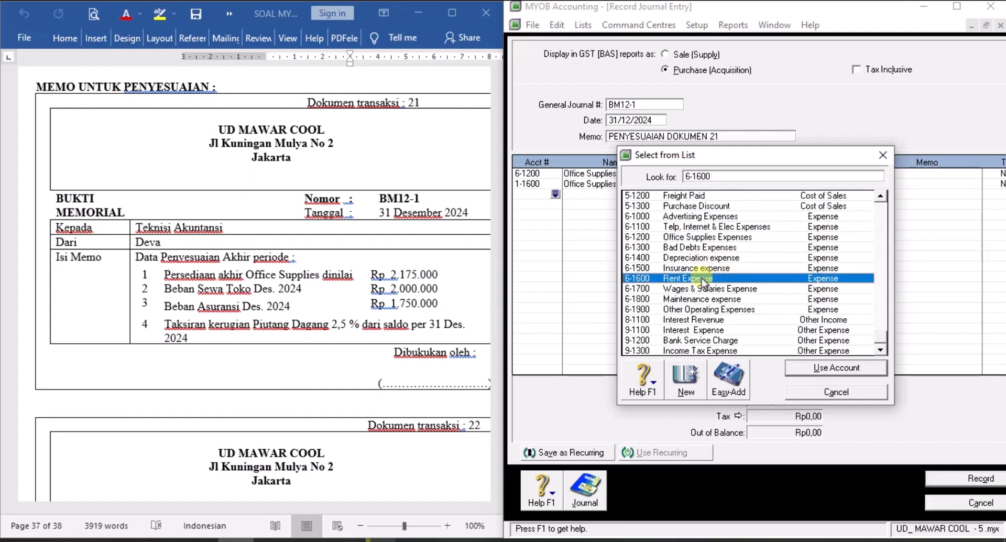
left_click(843, 369)
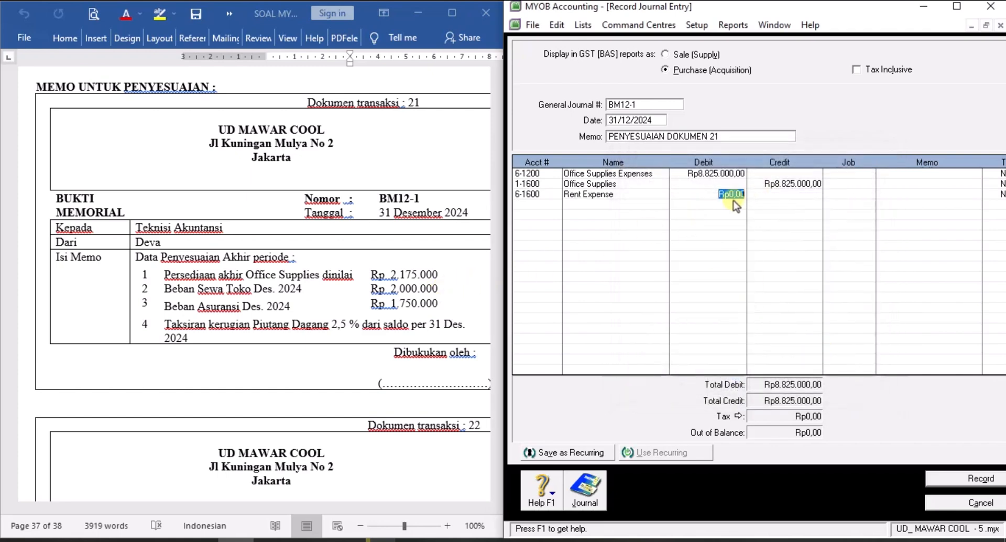
type("2.")
type("000.000")
Step: Add a journal line crediting account 1-1800 Prepaid Rent with 2.000.000
left_click(557, 205)
left_click(556, 204)
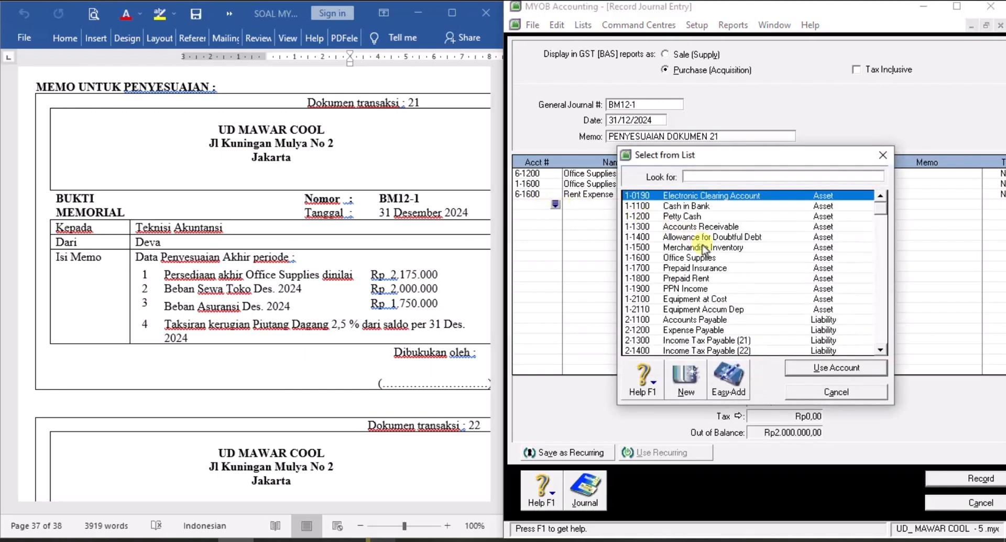
left_click(715, 278)
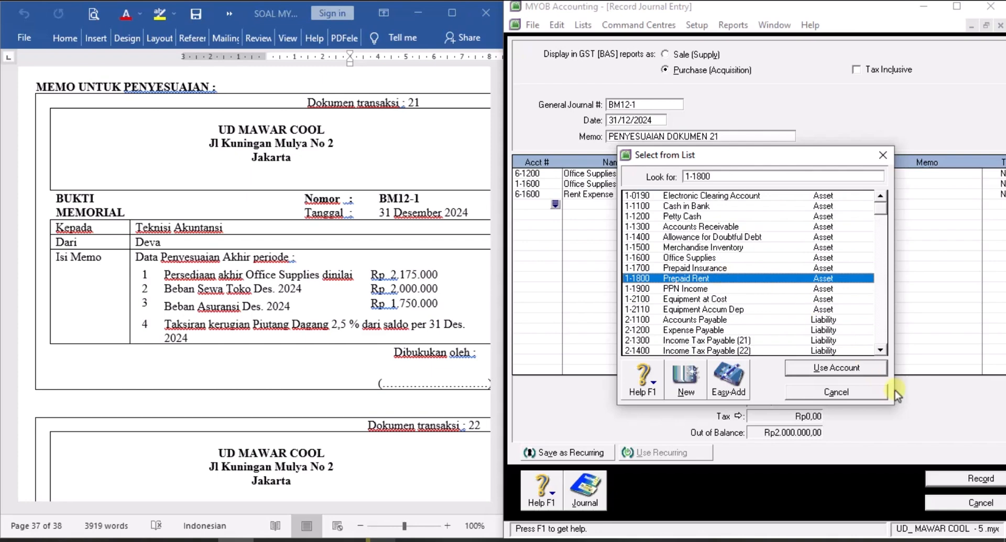
left_click(866, 369)
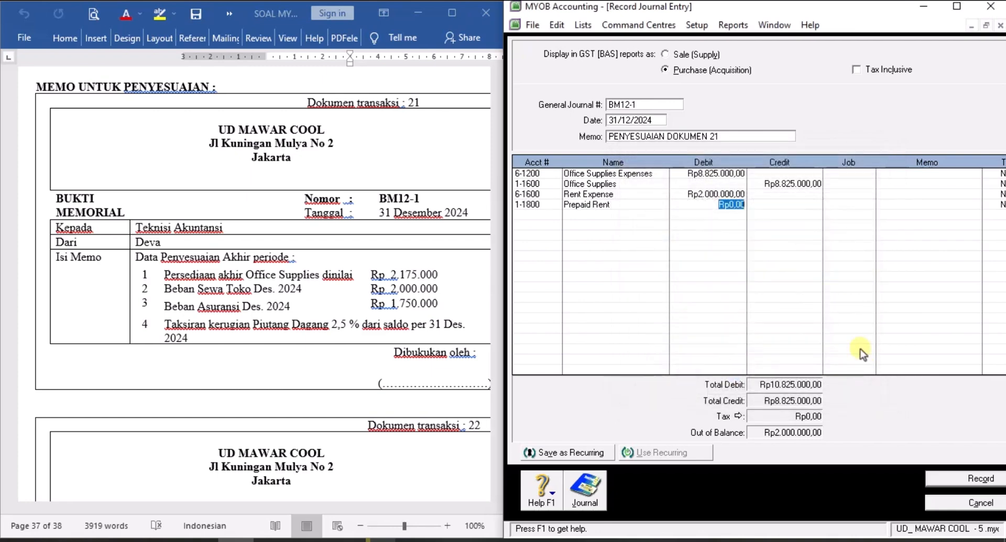
left_click(800, 204)
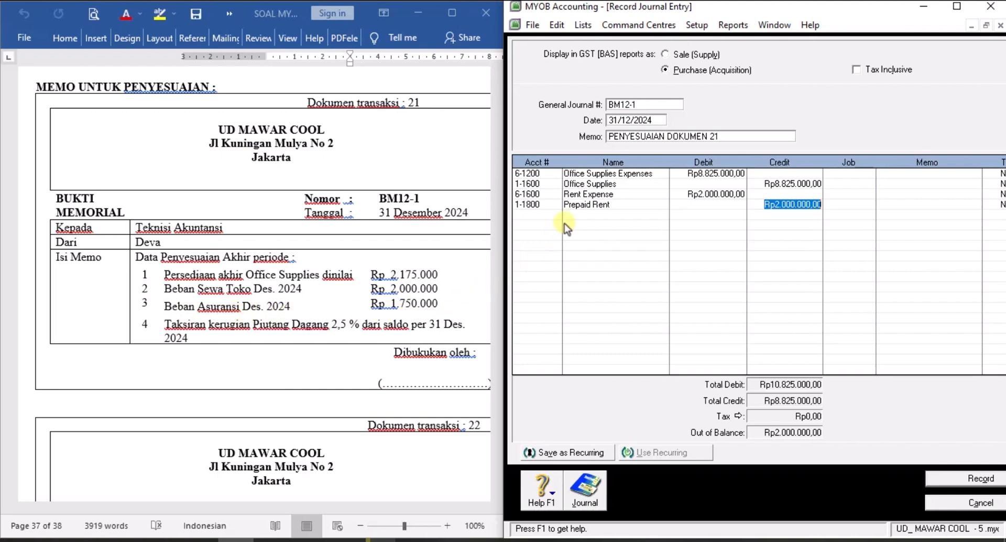
Step: Add a journal line debiting account 6-1500 Insurance expense with 1.750.000
left_click(548, 215)
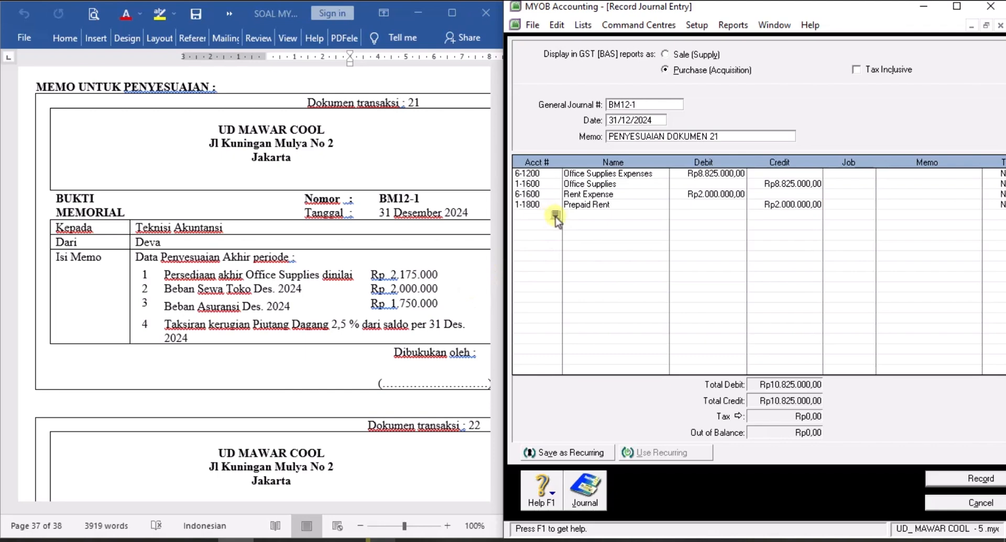
left_click(555, 215)
scroll(726, 258, "down", 1)
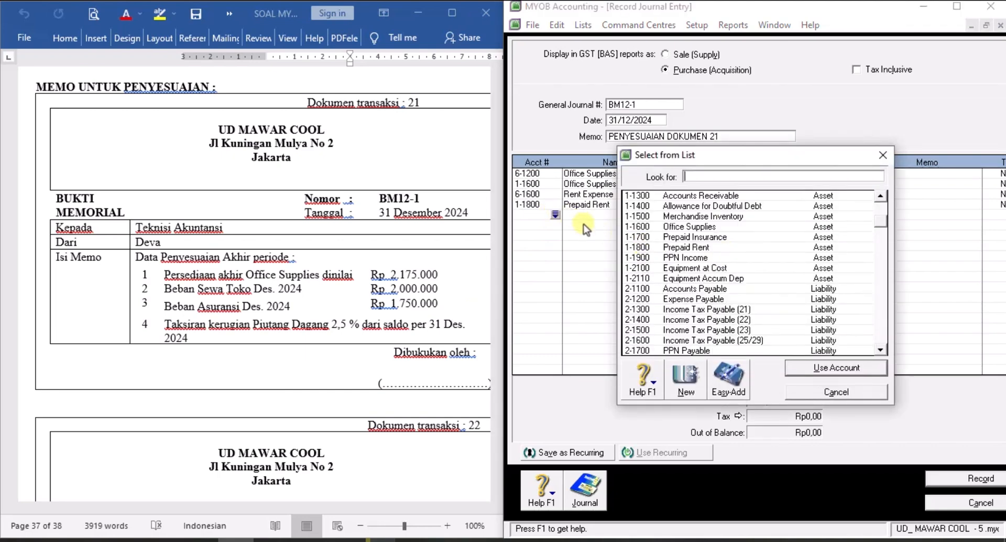
scroll(696, 254, "down", 4)
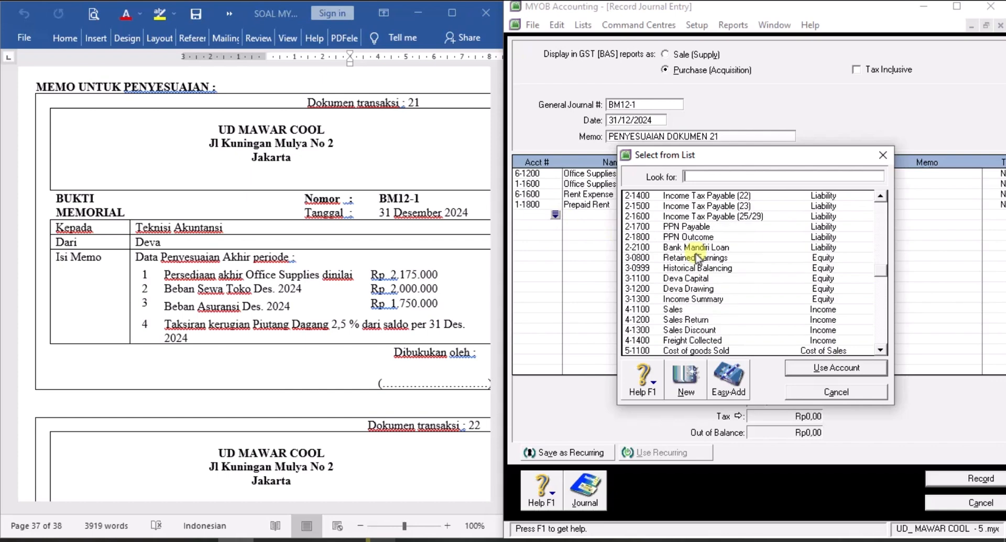
scroll(708, 275, "down", 5)
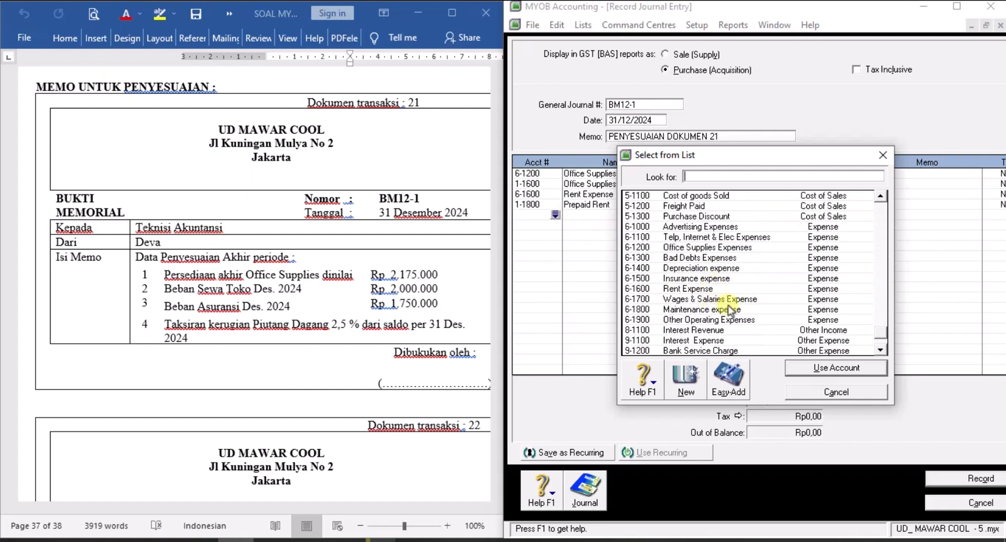
left_click(731, 278)
left_click(833, 368)
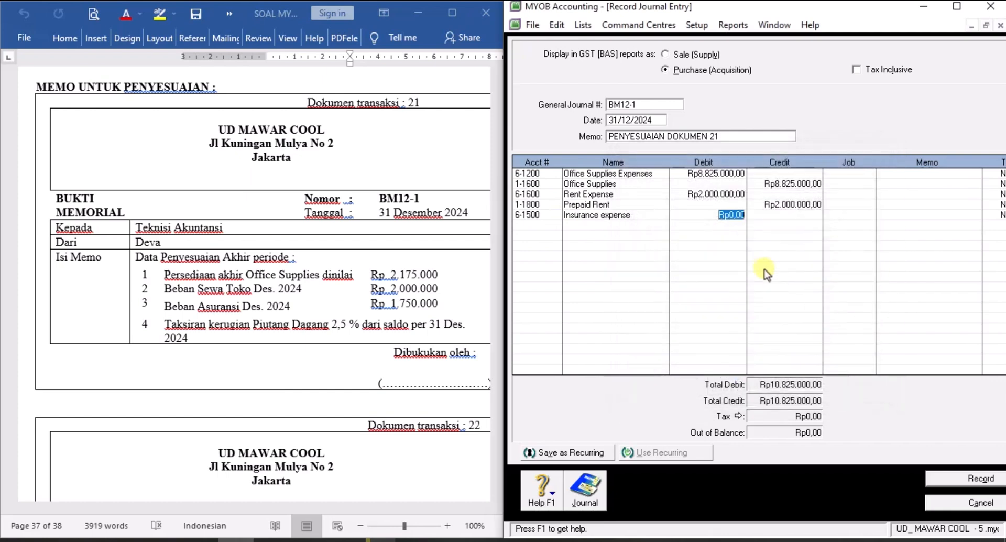
key("Delete")
type("1750000")
Step: Add a journal line crediting account 1-1700 Prepaid Insurance with 1.750.000
left_click(537, 226)
left_click(555, 225)
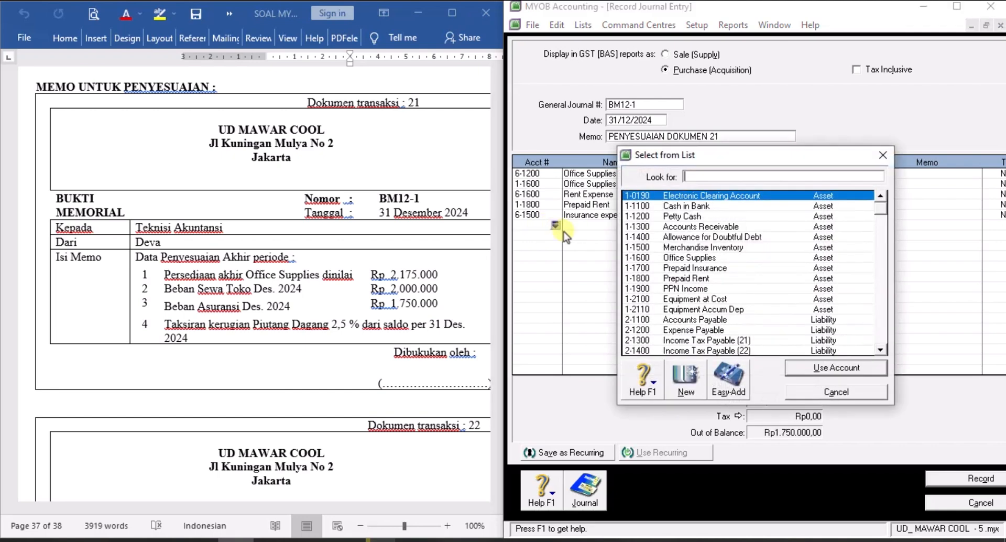
left_click(675, 267)
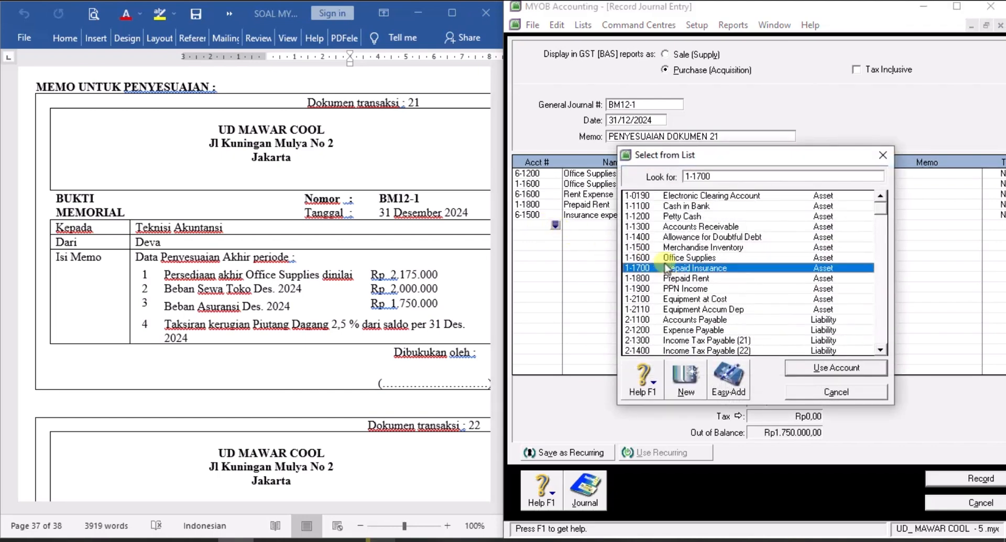
left_click(814, 367)
left_click(773, 226)
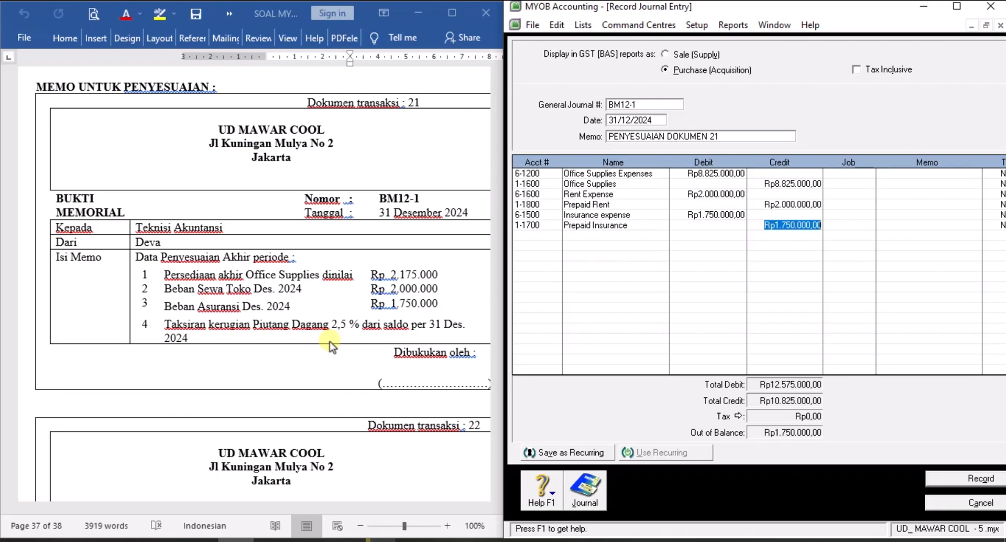
Step: Open the Accounts List, switch to Calculator and compute 2,5% of the 566.325.000 Accounts Receivable balance
left_click(584, 27)
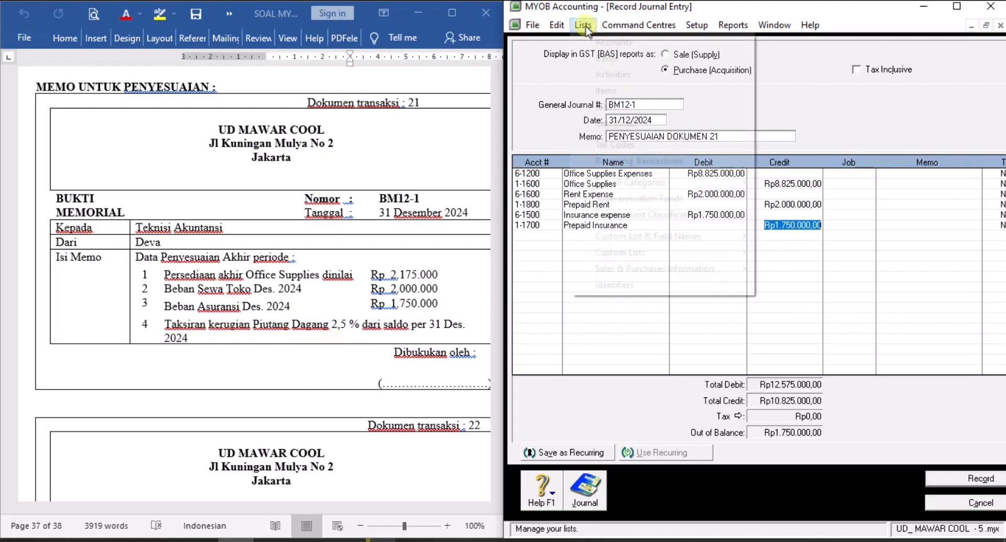
left_click(655, 40)
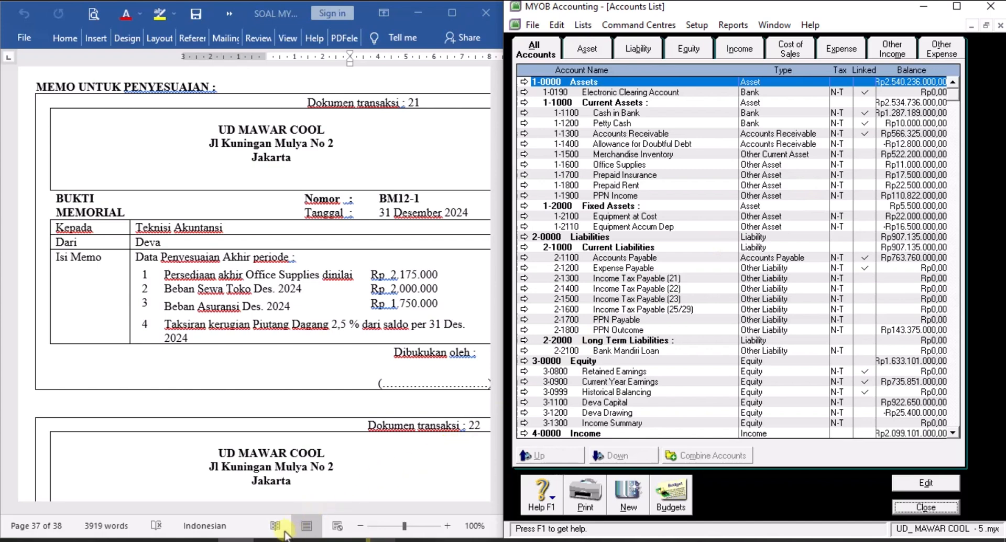
left_click(217, 540)
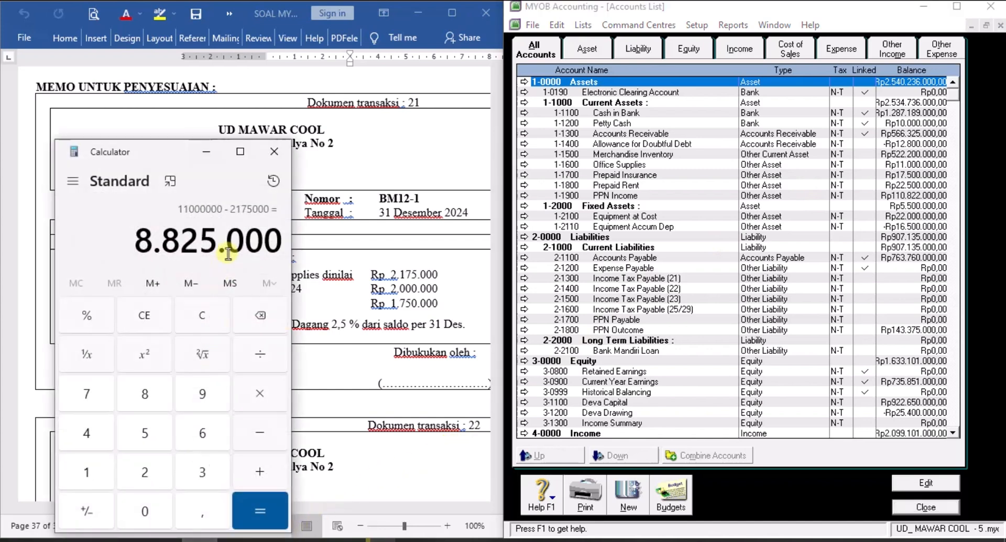
left_click(194, 315)
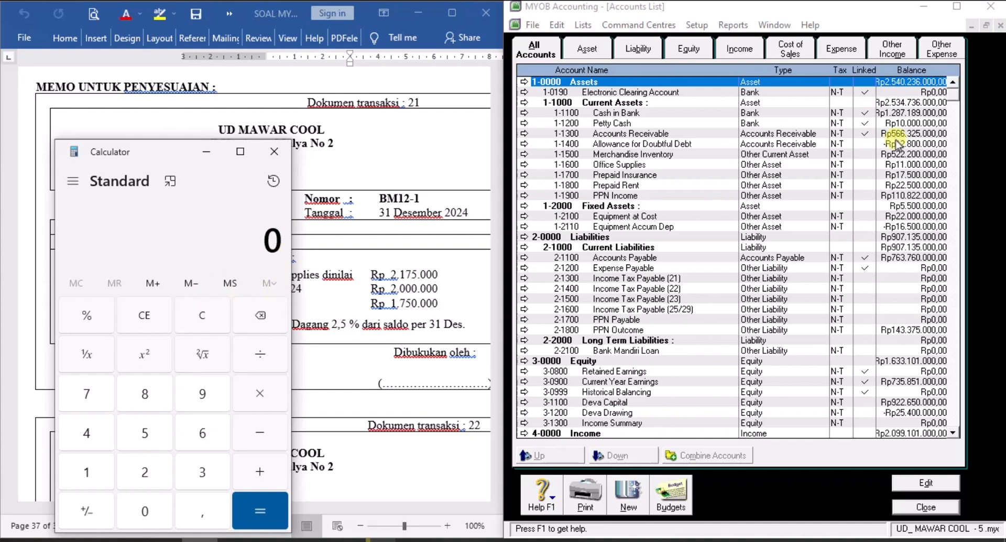
type("566.32")
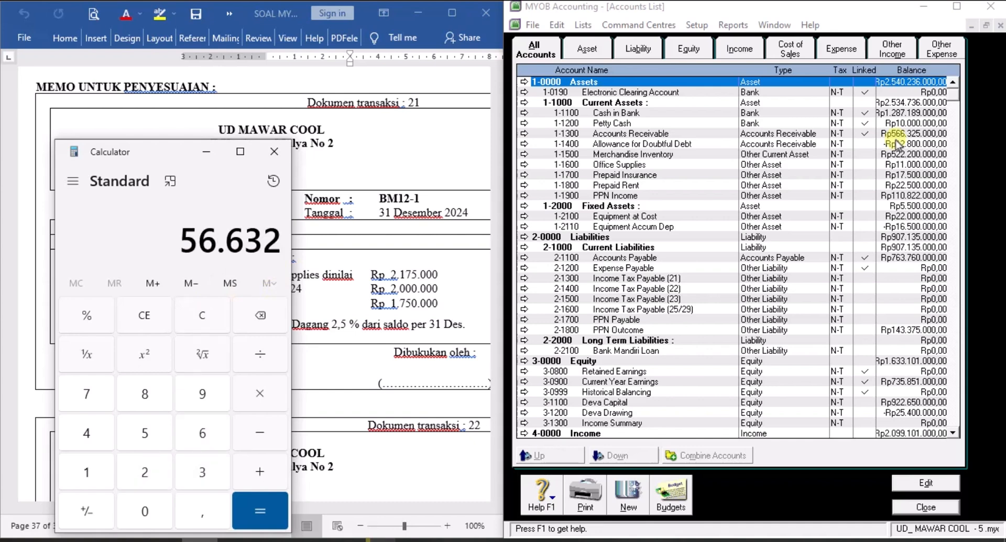
type("5.000")
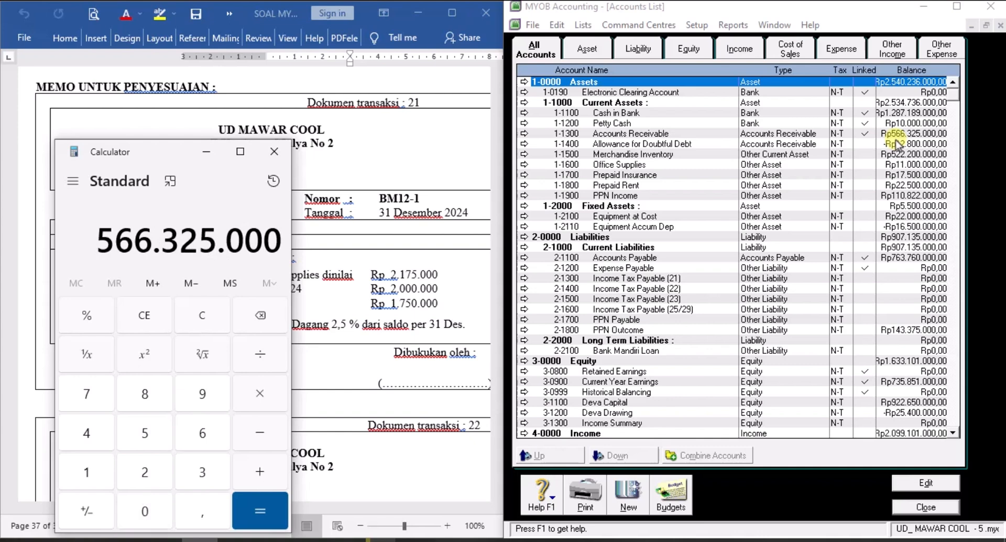
left_click(275, 390)
type("2,5")
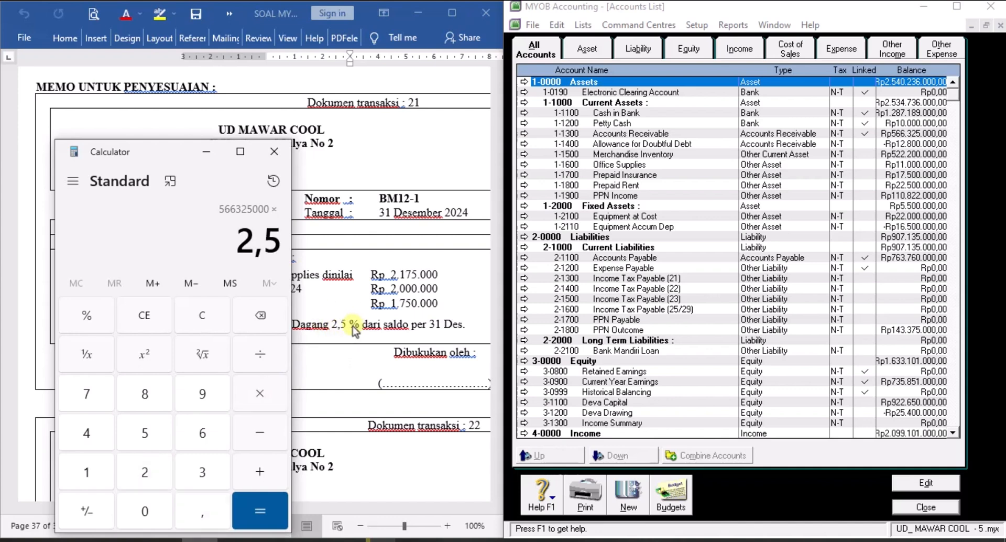
key("shift+5")
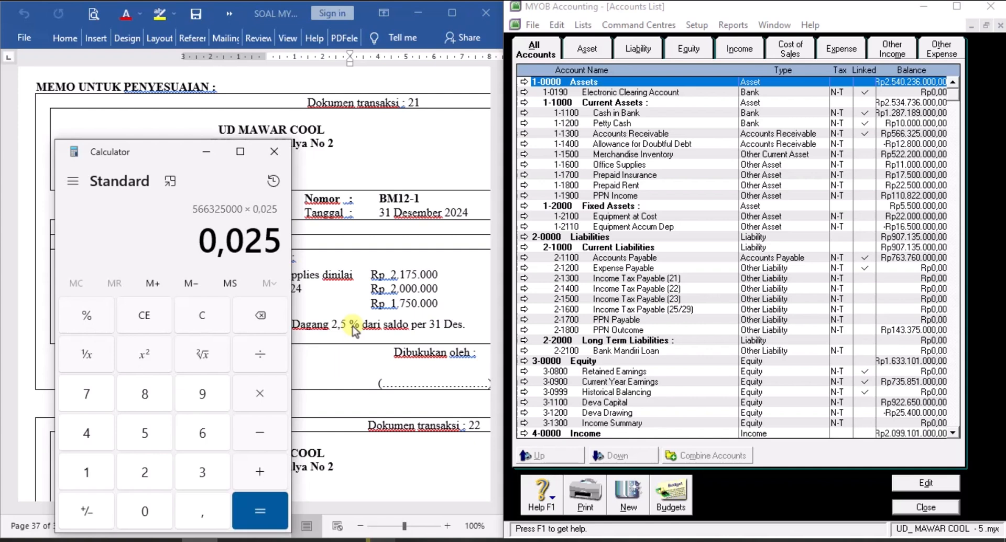
key("Return")
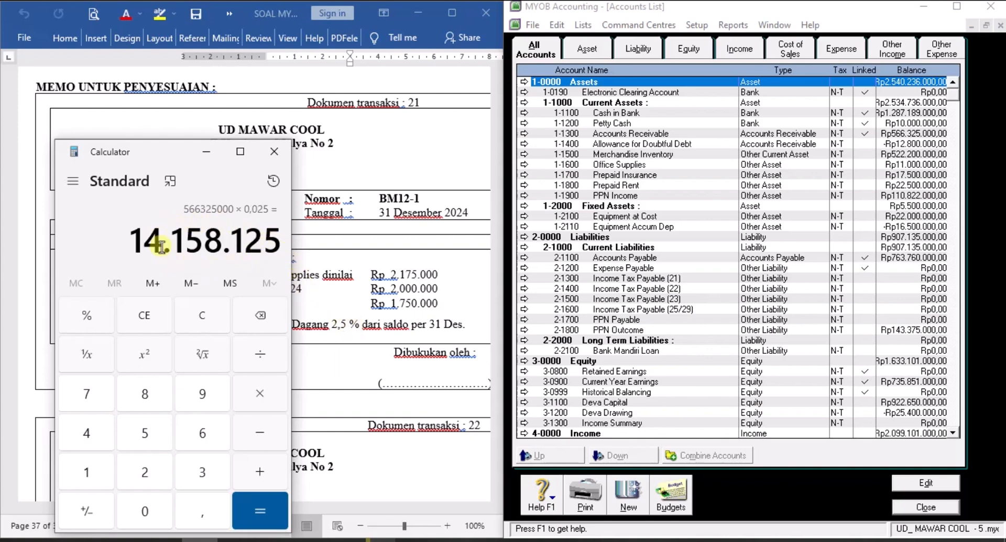
Step: Subtract the 12.800.000 Allowance for Doubtful Debt balance from the calculated estimate and close the Accounts List
left_click(268, 435)
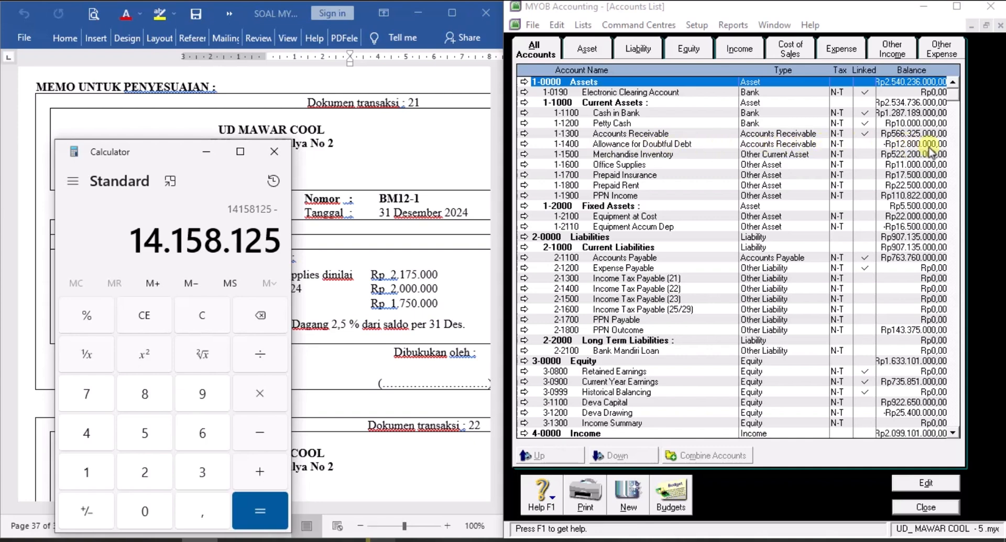
type("1")
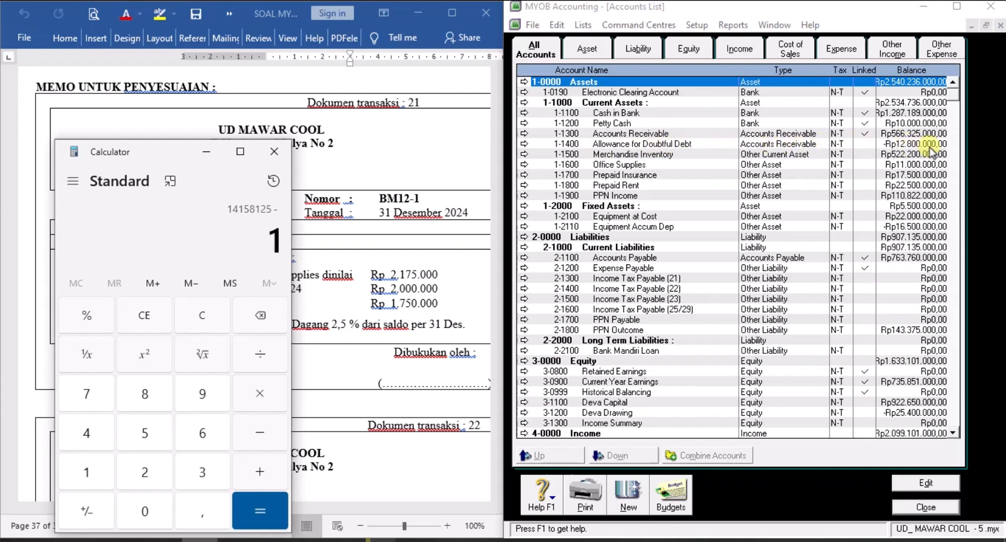
type("2.800.000")
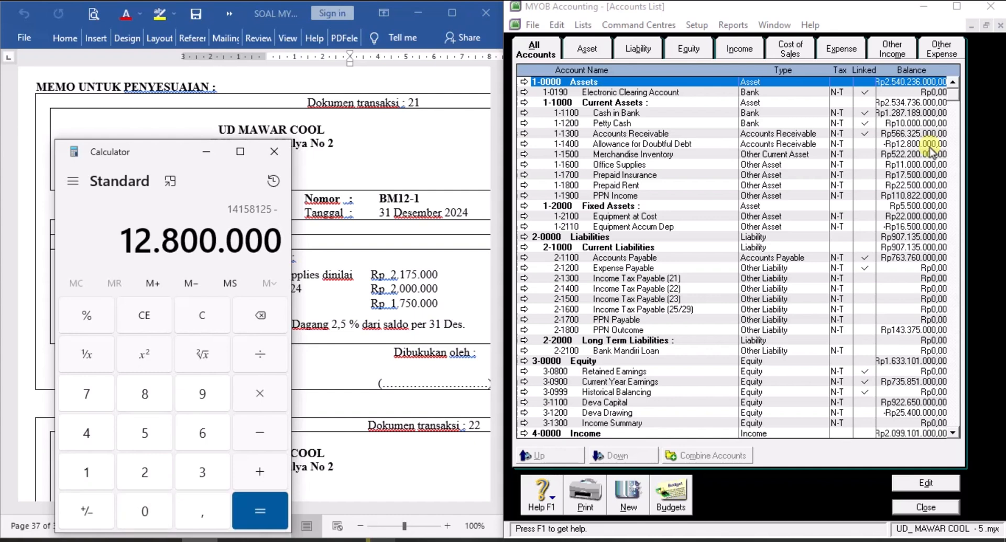
key("Return")
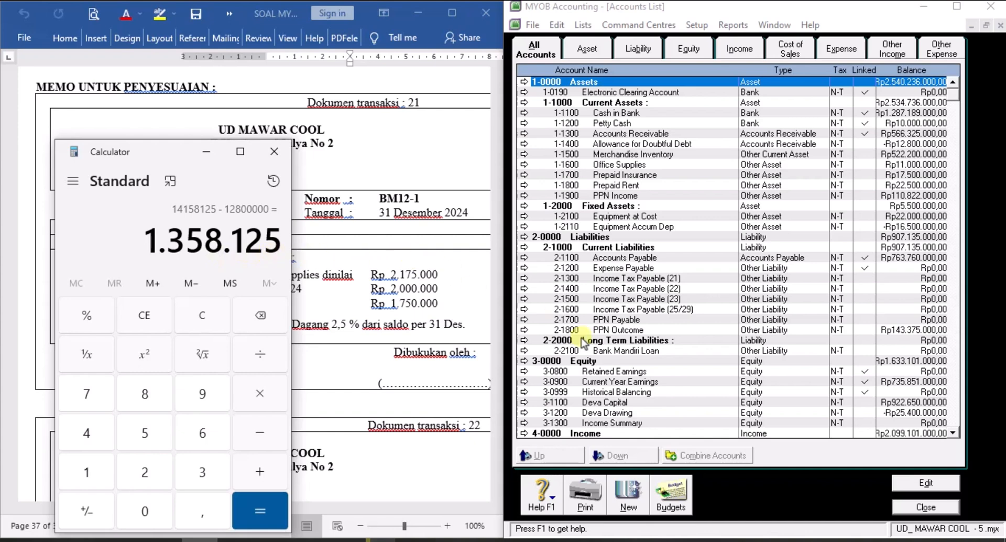
left_click(945, 507)
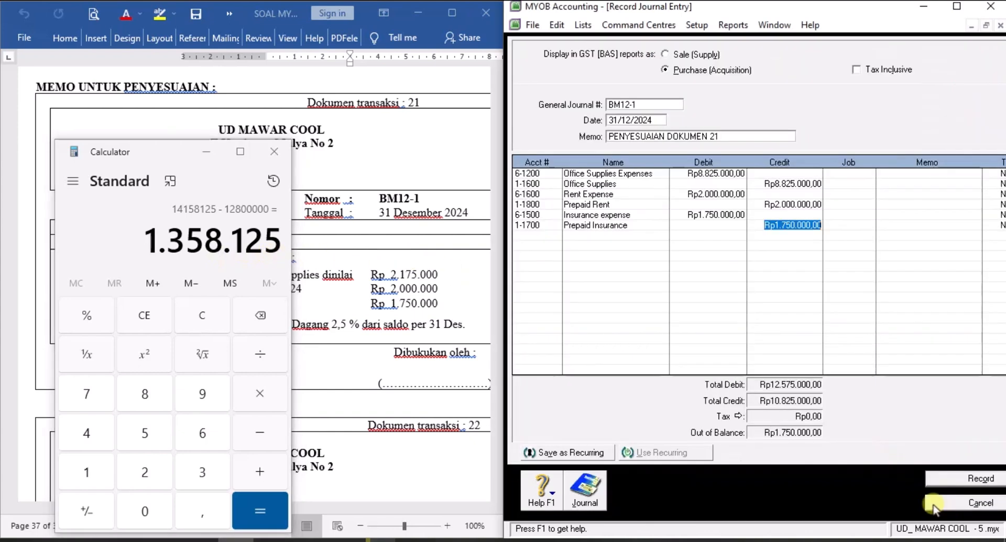
Step: Add a journal line debiting account 6-1300 Bad Debts Expenses with 1.358.125
left_click(539, 235)
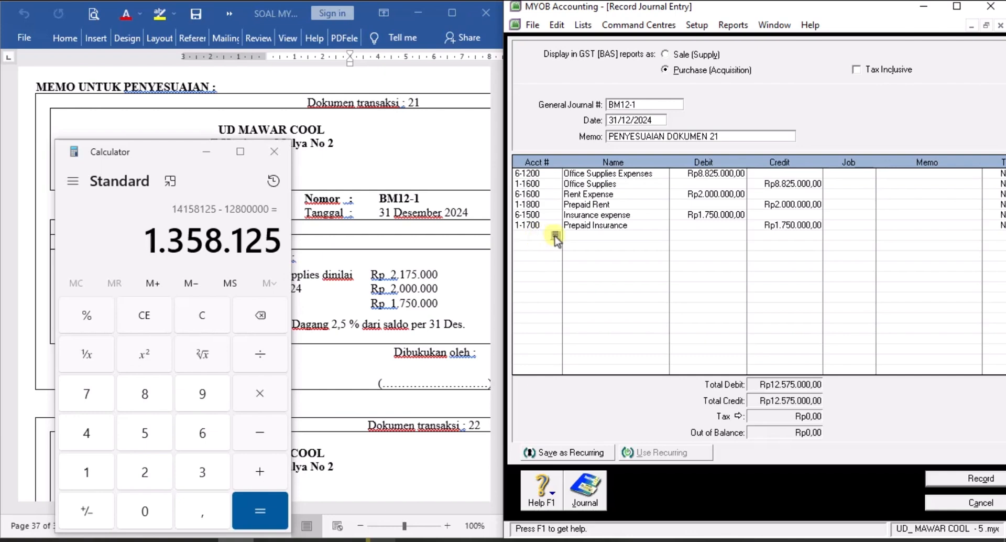
left_click(555, 235)
scroll(705, 254, "down", 7)
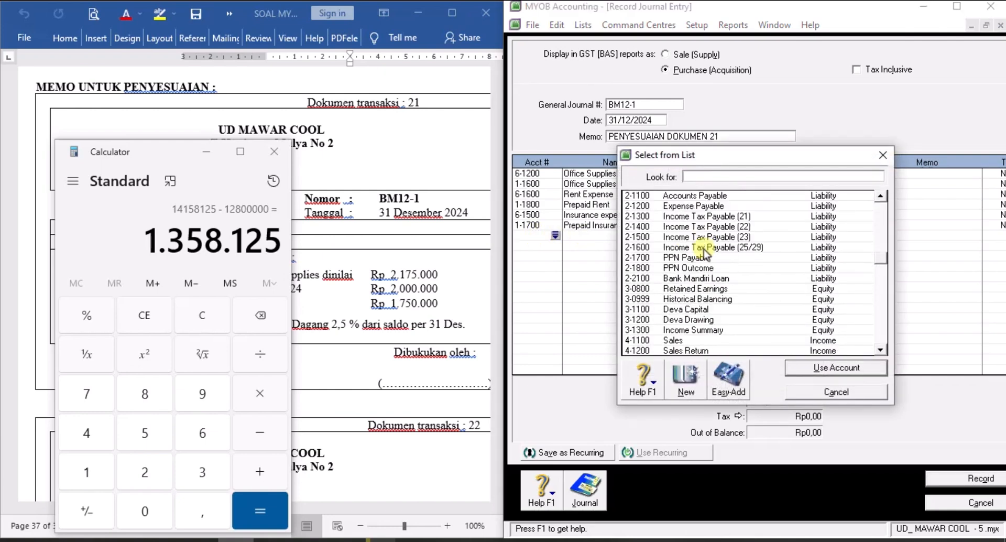
scroll(704, 254, "down", 1)
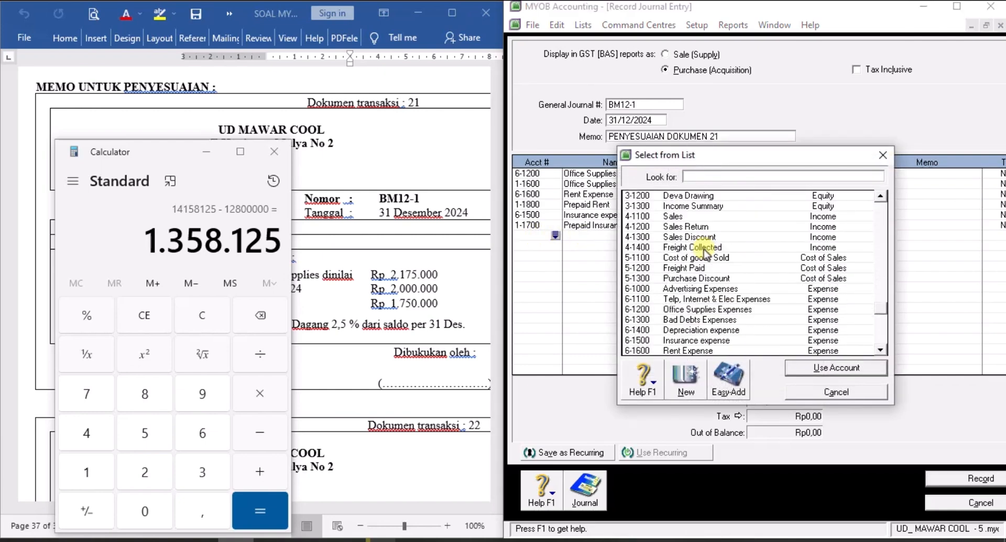
left_click(734, 323)
left_click(822, 367)
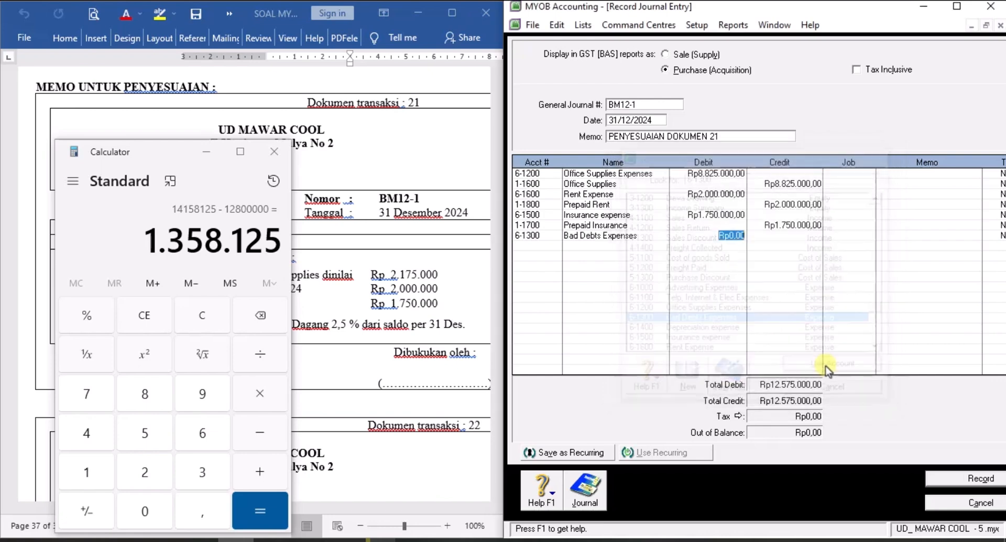
key("BackSpace")
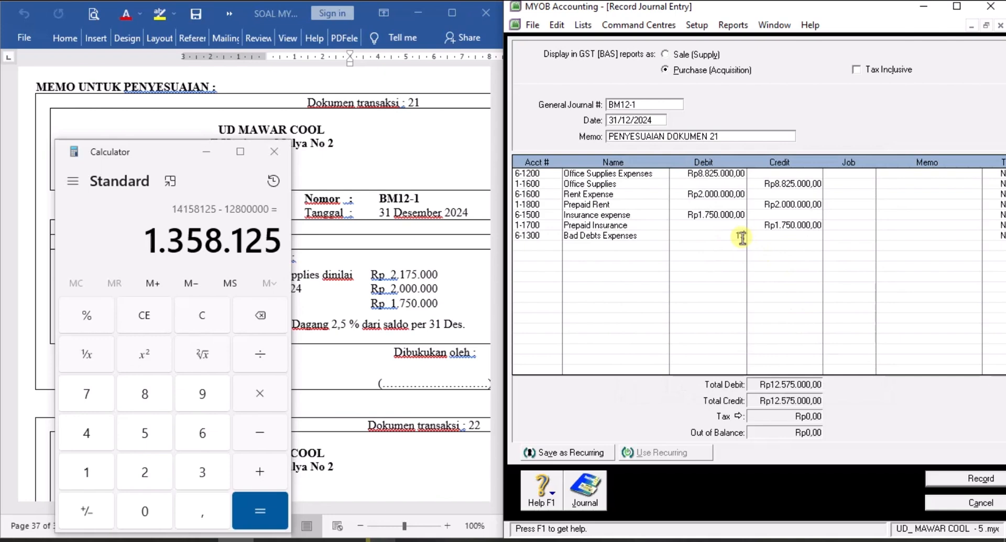
type("1358125")
Step: Add a journal line crediting account 1-1400 Allowance for Doubtful Debt with 1.358.125 and record journal entry BM12-1
left_click(536, 249)
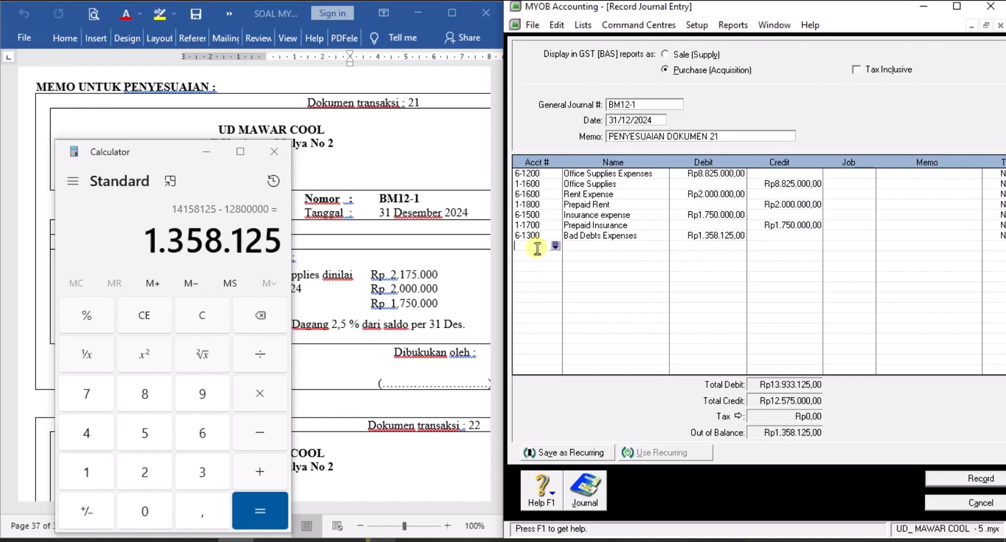
left_click(554, 245)
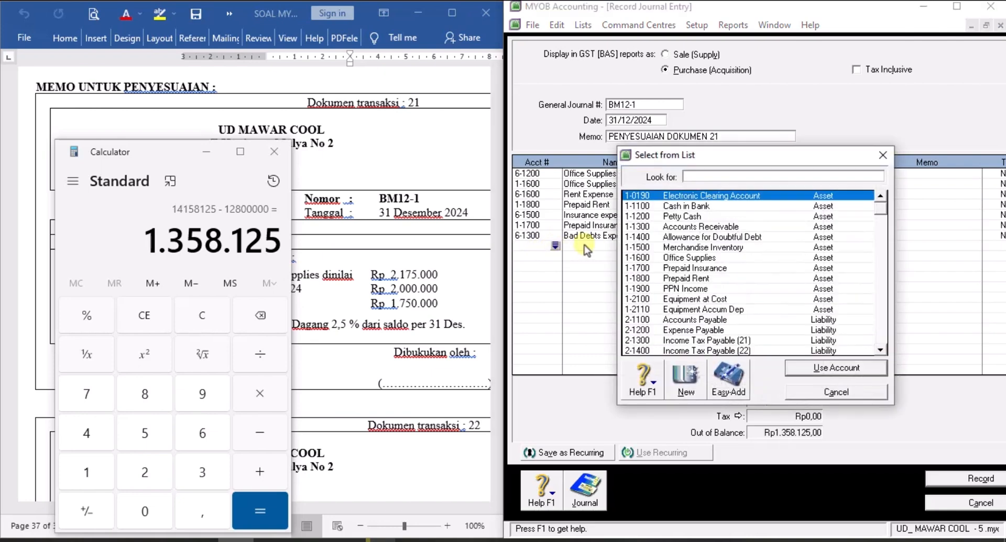
left_click(687, 238)
left_click(833, 367)
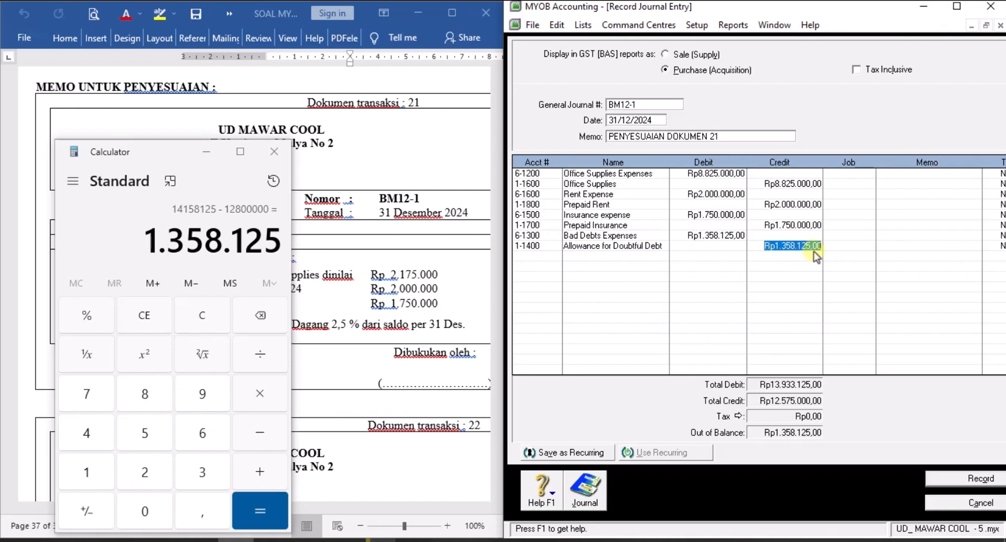
left_click(961, 482)
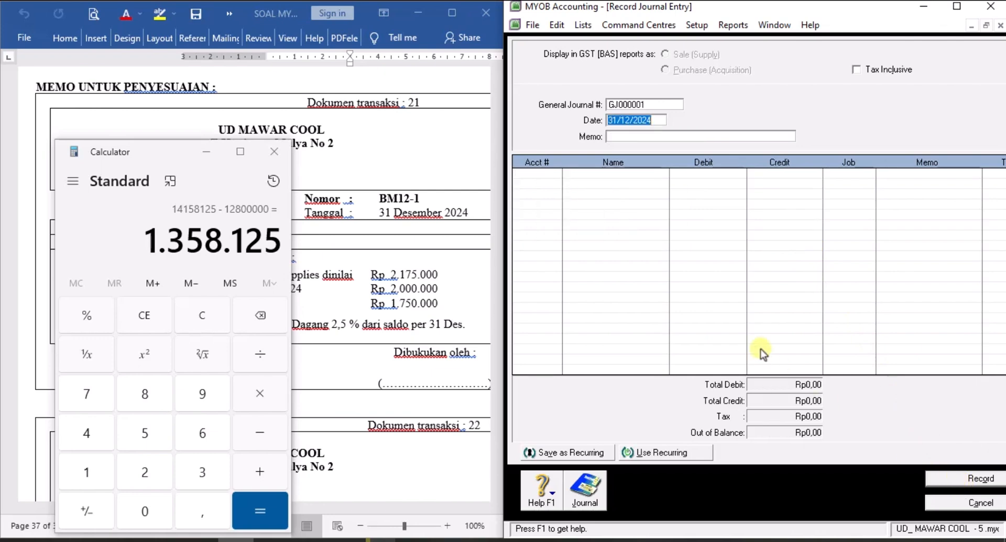
Step: Close Calculator and bring up the adjustment memo for transaction document 22 in Word
left_click(273, 153)
left_click(331, 158)
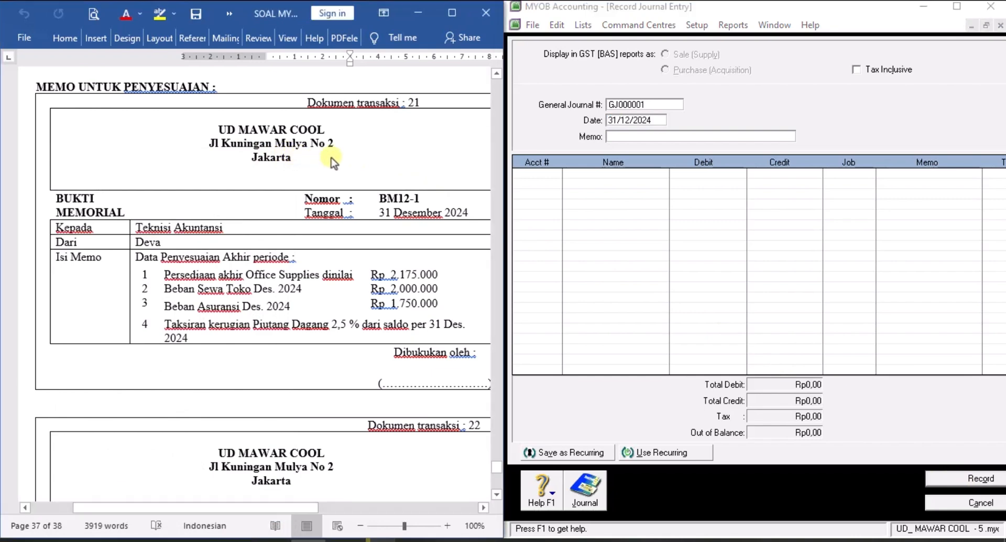
scroll(331, 159, "down", 5)
scroll(332, 158, "down", 2)
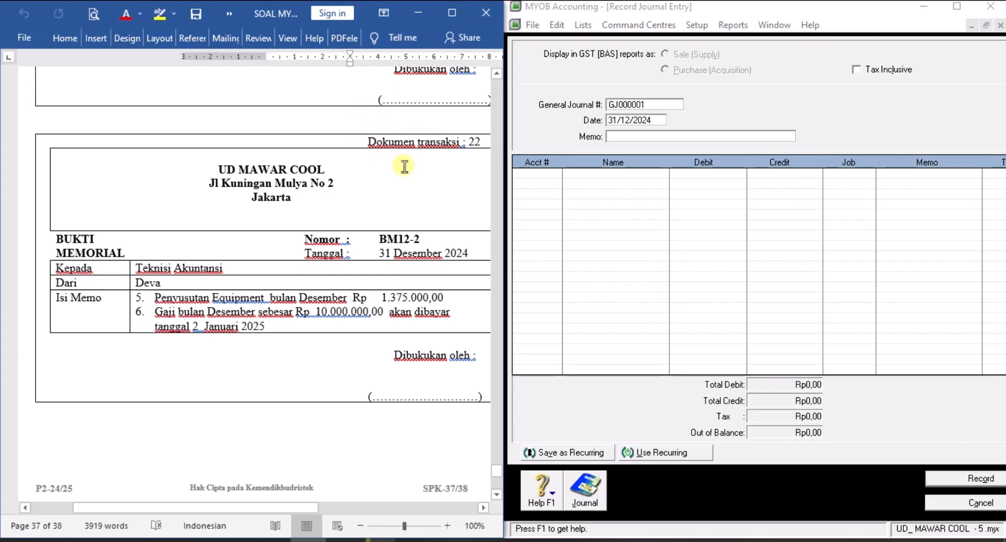
Step: Set the new journal entry's number to BM12-2 and its memo to PENYESUAIAN DOKUMEN 22 in MYOB
left_click(643, 107)
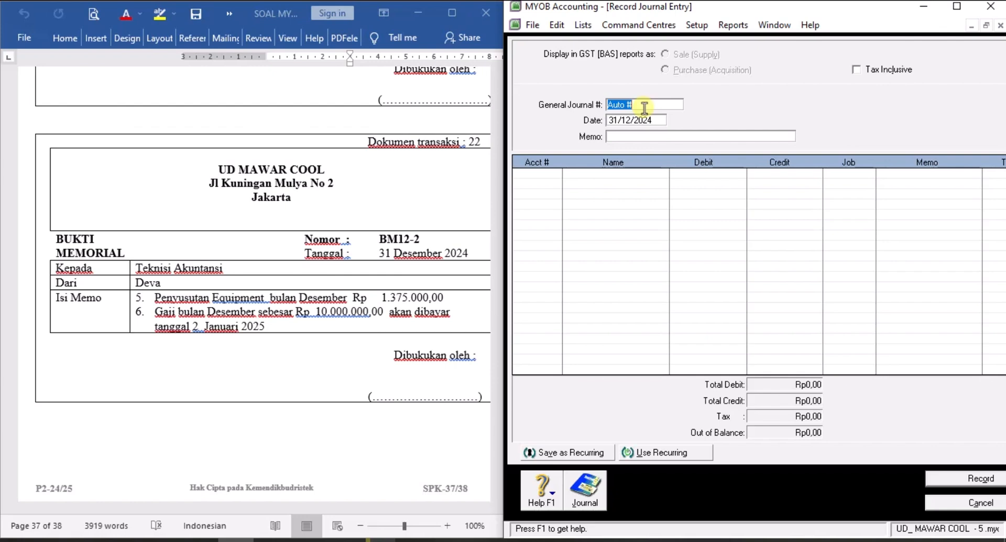
type("BM12-2")
left_click(624, 138)
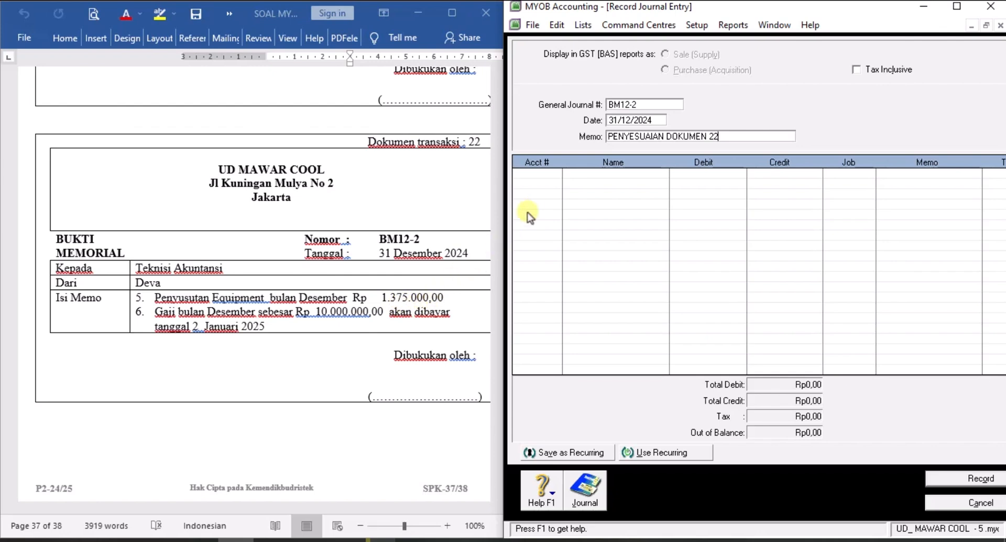
Step: Add a journal line debiting account 6-1400 Depreciation expense with 1.375.000
left_click(552, 172)
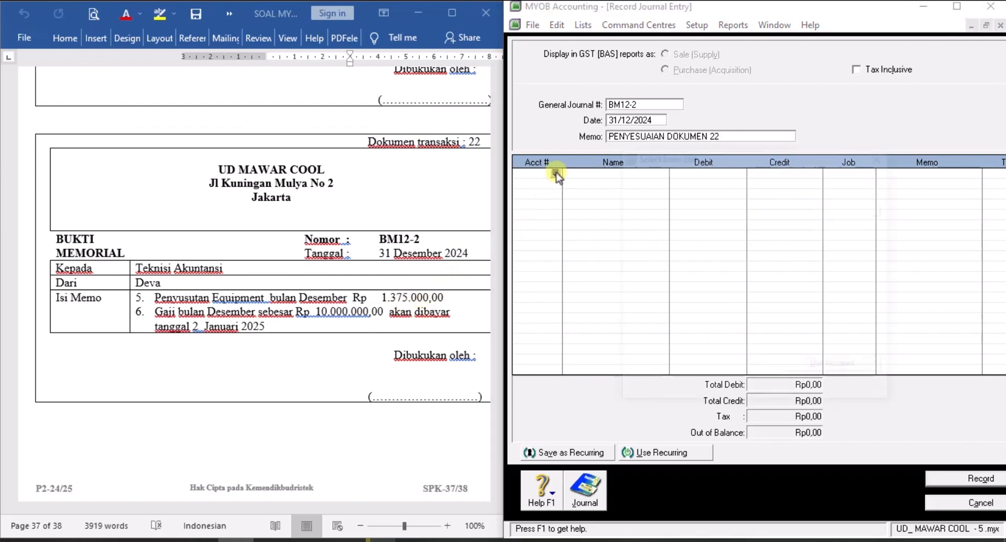
left_click(554, 173)
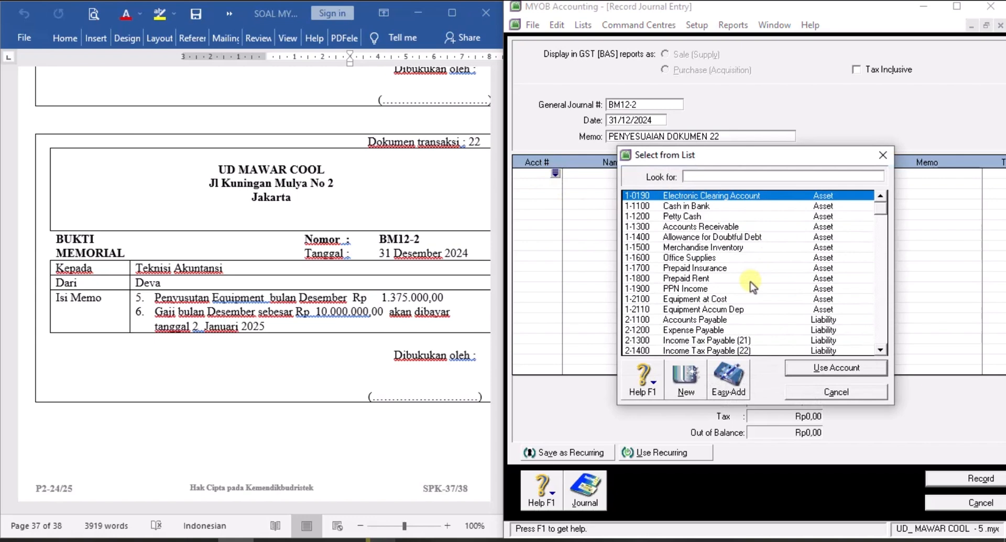
scroll(751, 283, "down", 2)
scroll(750, 285, "down", 6)
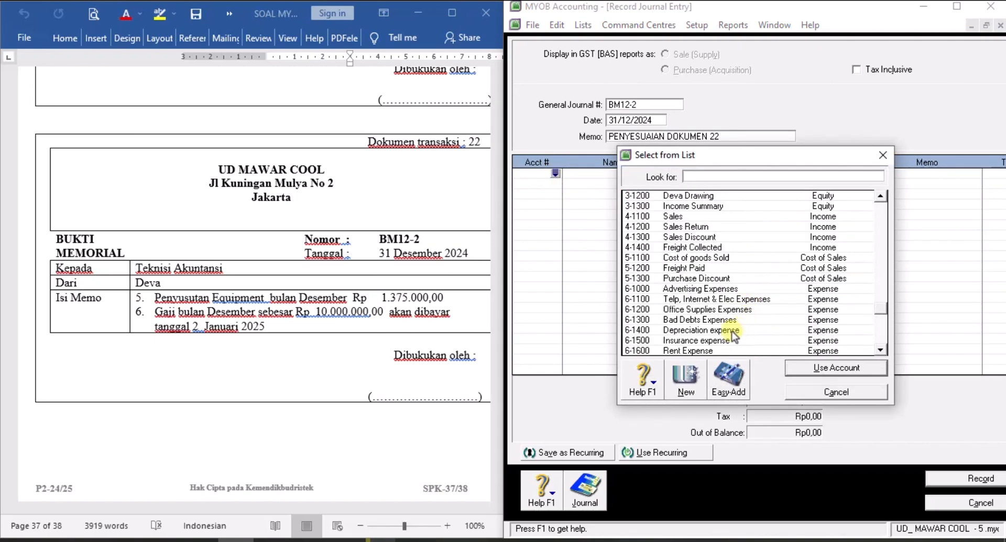
type("6-1400")
left_click(813, 367)
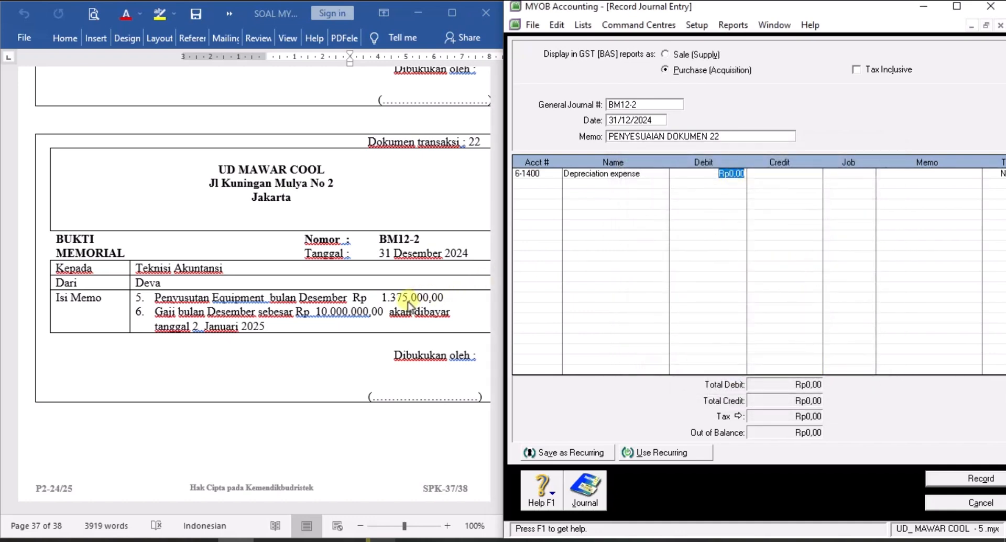
type("1375000")
Step: Add a journal line crediting account 1-2110 Equipment Accum Dep with 1.375.000
left_click(545, 187)
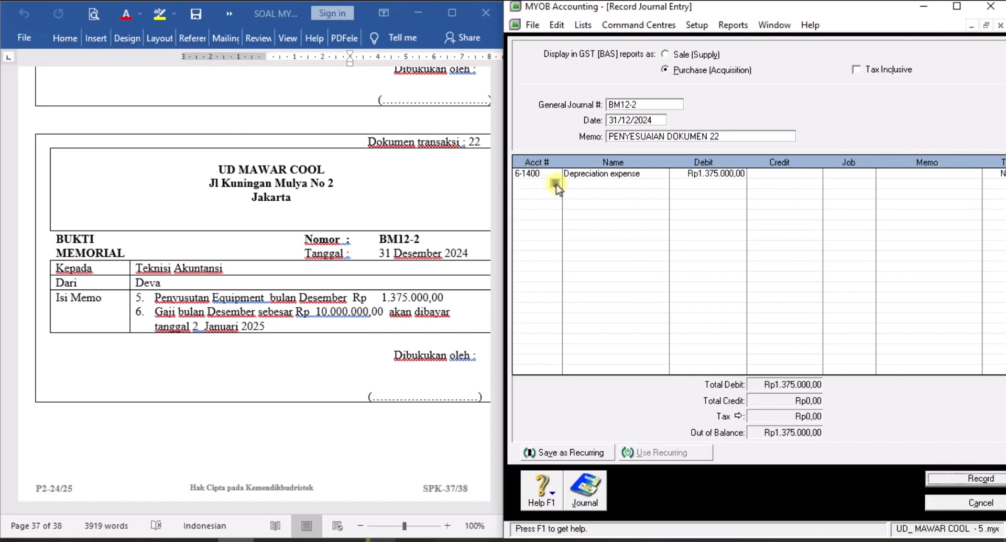
left_click(555, 184)
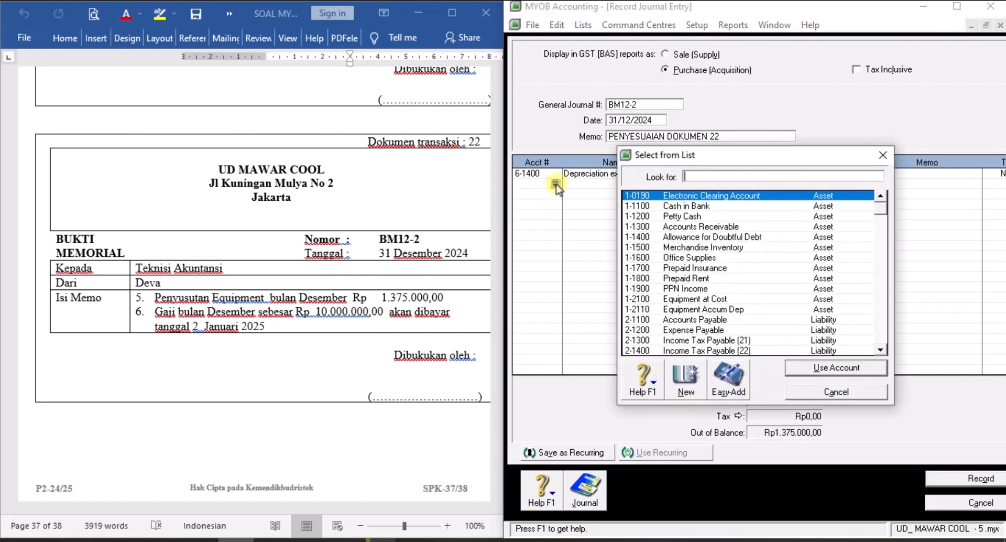
left_click(728, 310)
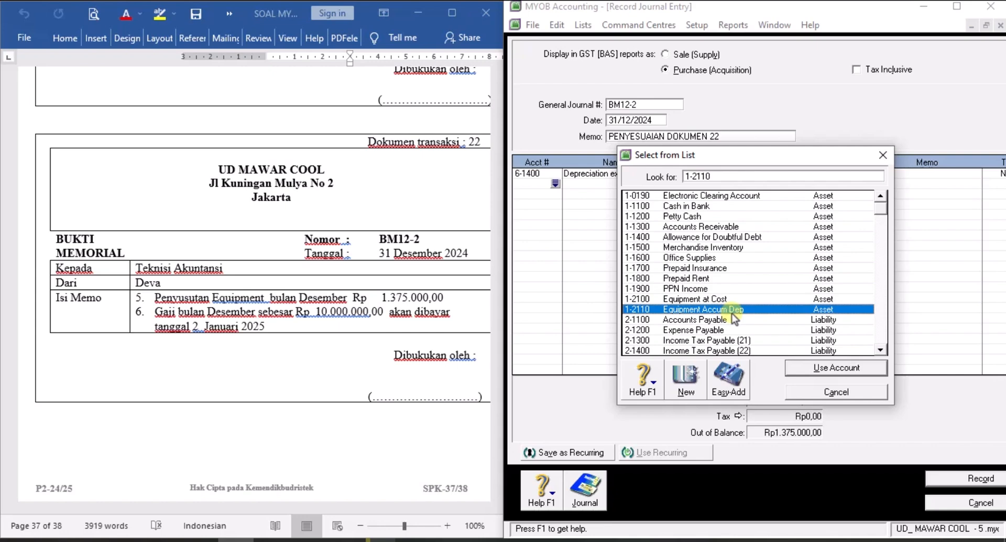
left_click(835, 368)
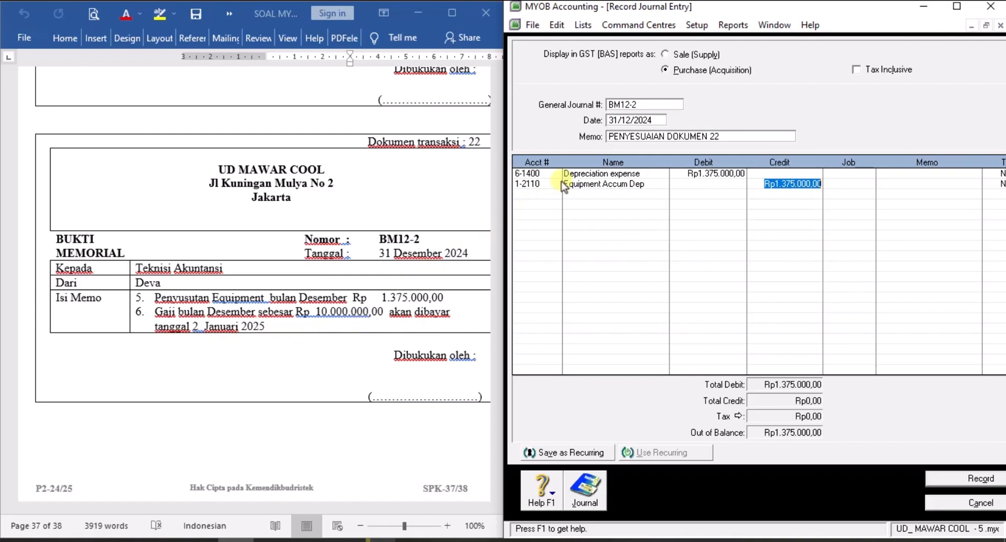
Step: Add a journal line debiting account 6-1700 Wages & Salaries Expense with 10.000.000
left_click(543, 194)
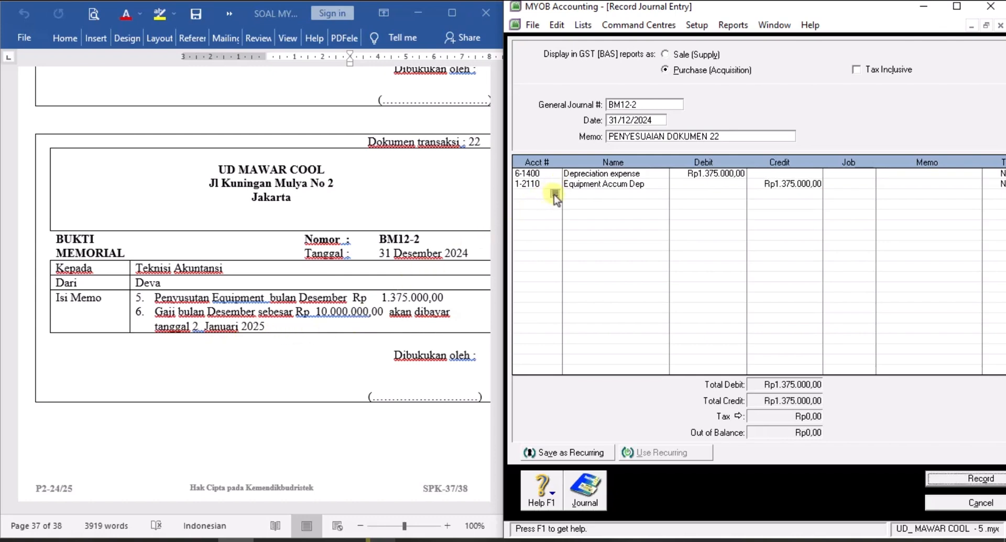
left_click(554, 195)
scroll(715, 306, "down", 5)
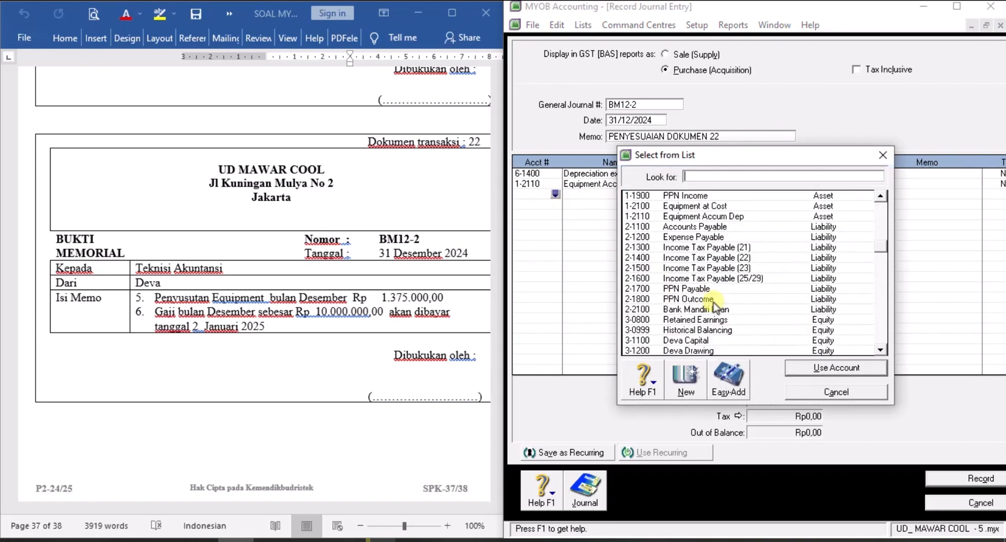
scroll(715, 306, "down", 5)
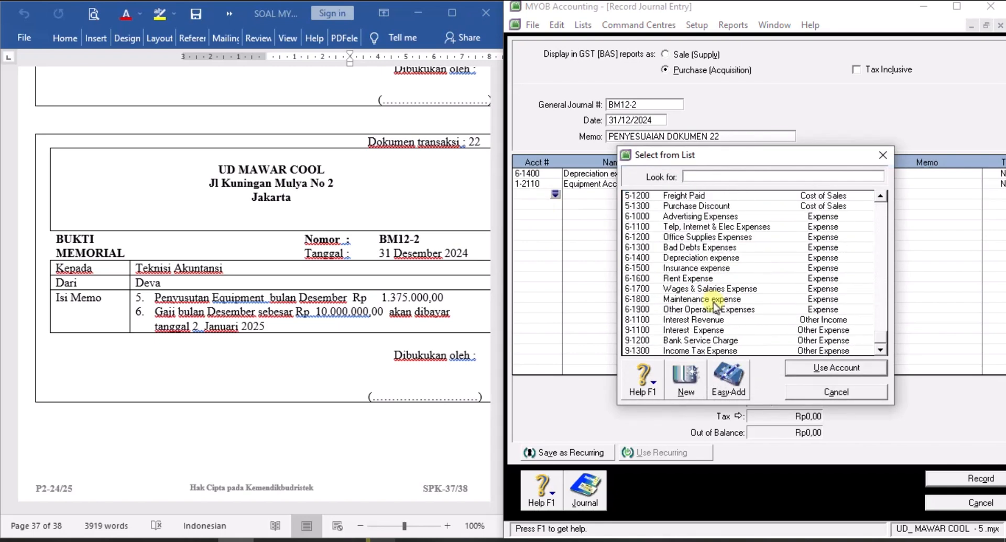
left_click(725, 289)
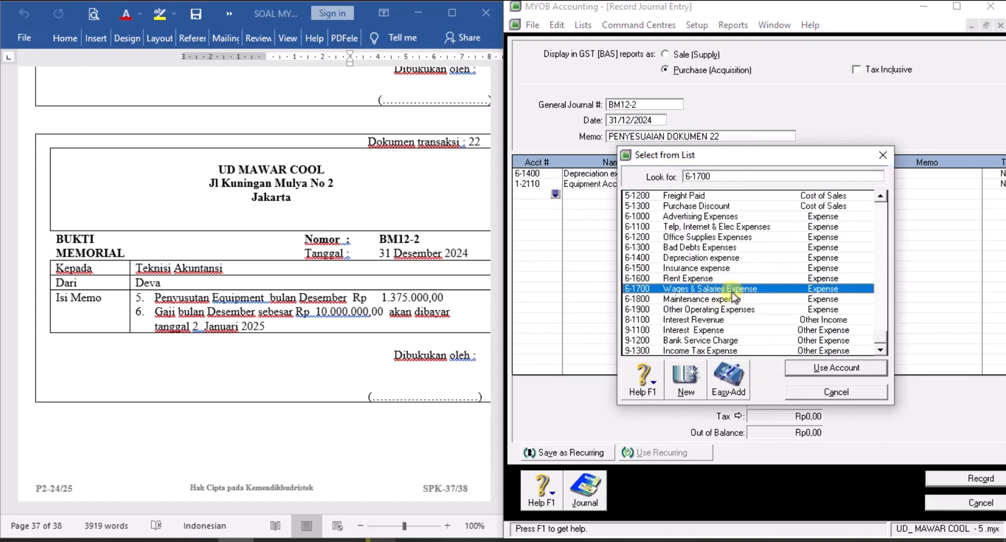
left_click(849, 368)
key("BackSpace")
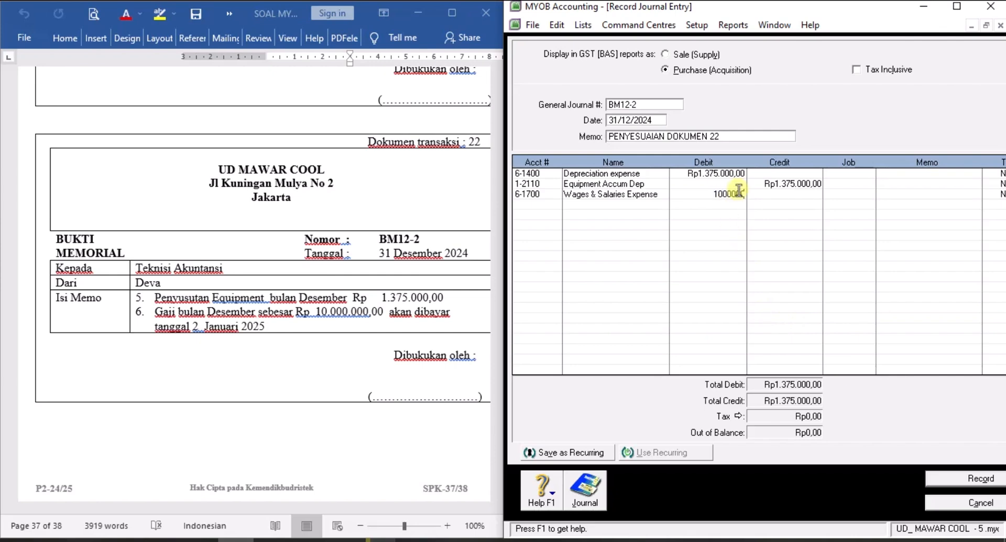
type("10000000")
Step: Add a journal line crediting account 2-1200 Expense Payable with 10.000.000 and record journal entry BM12-2
left_click(548, 203)
left_click(553, 203)
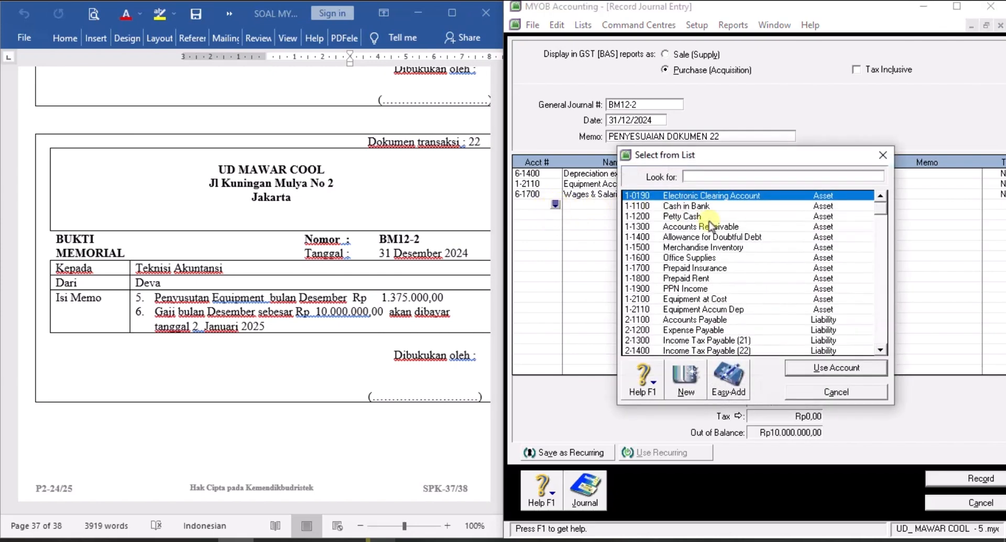
scroll(713, 237, "down", 3)
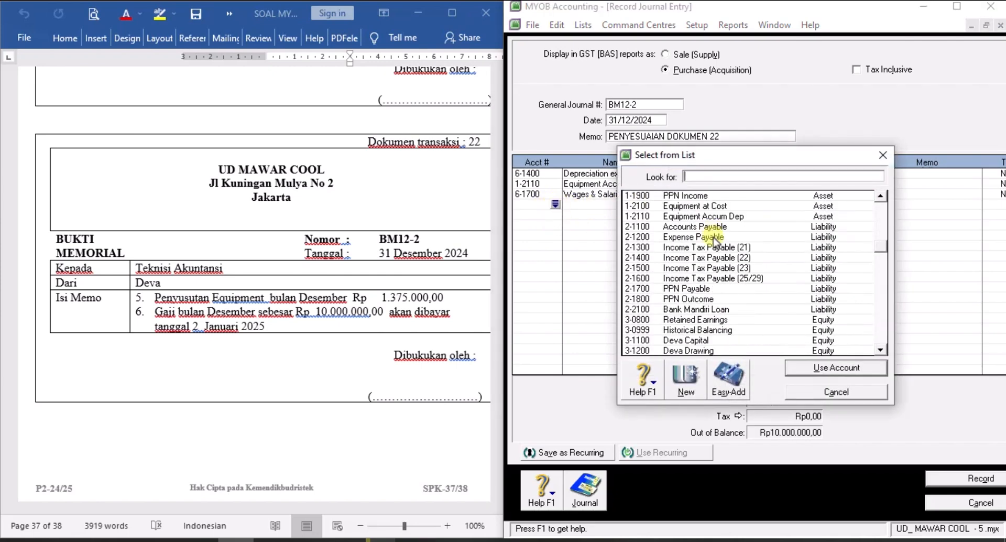
left_click(715, 240)
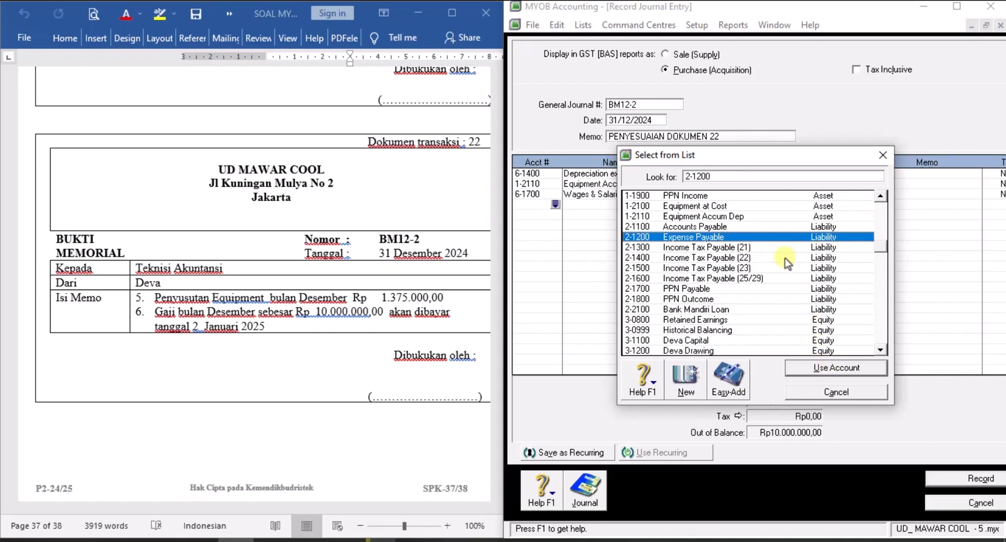
left_click(820, 368)
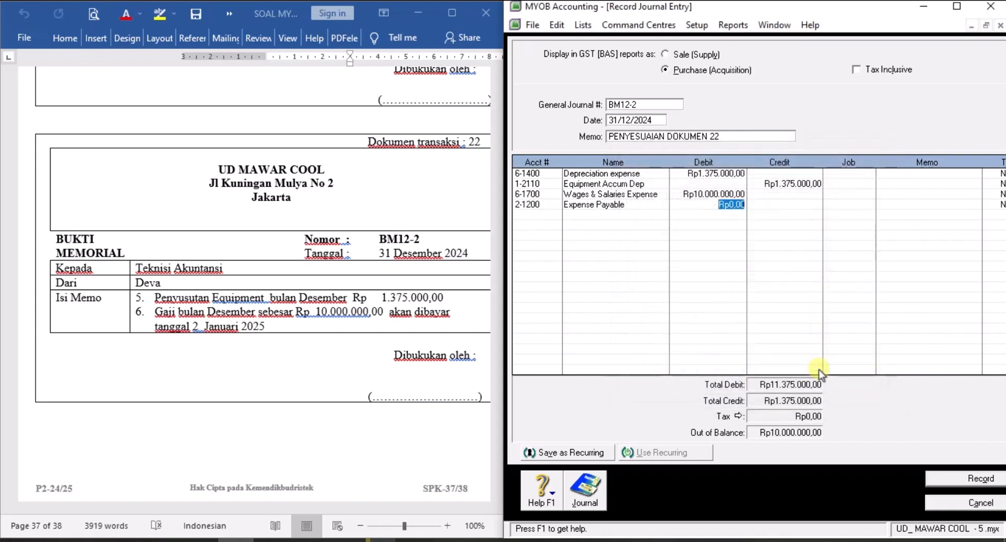
left_click(791, 205)
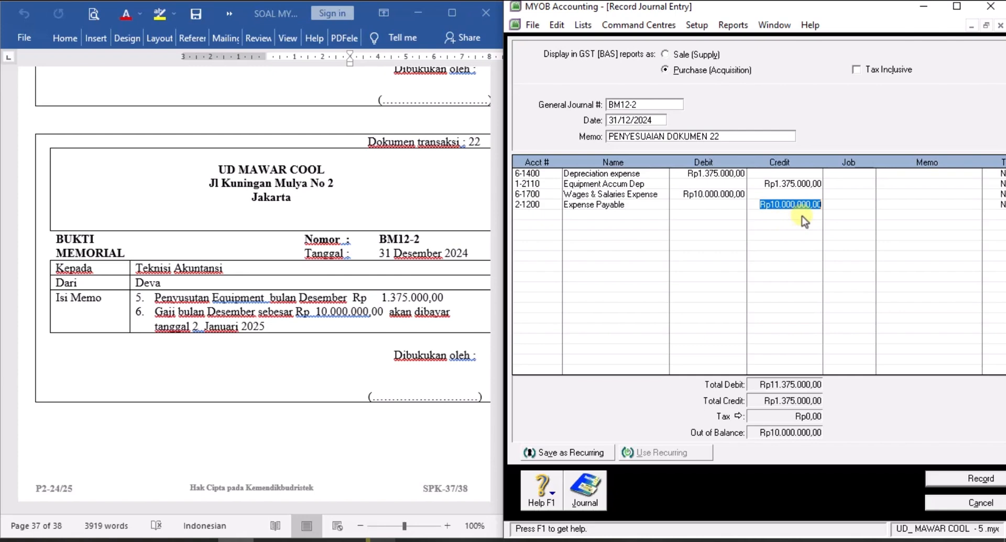
left_click(969, 478)
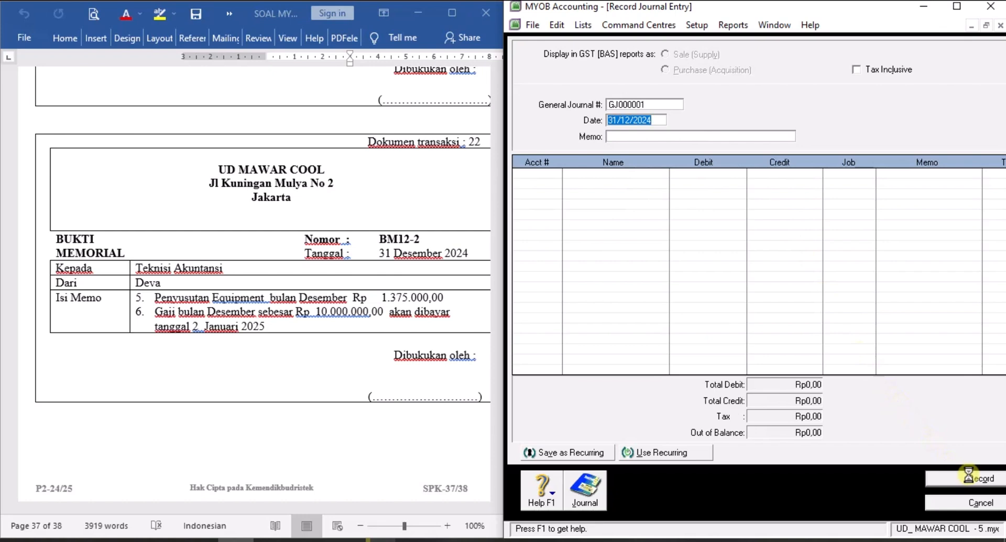
Step: Number the new general journal entry BM12-3 and set its memo to PENYESUAIAN DOKUMEN 23, following the memo for transaction document 23
left_click(327, 413)
scroll(330, 414, "down", 12)
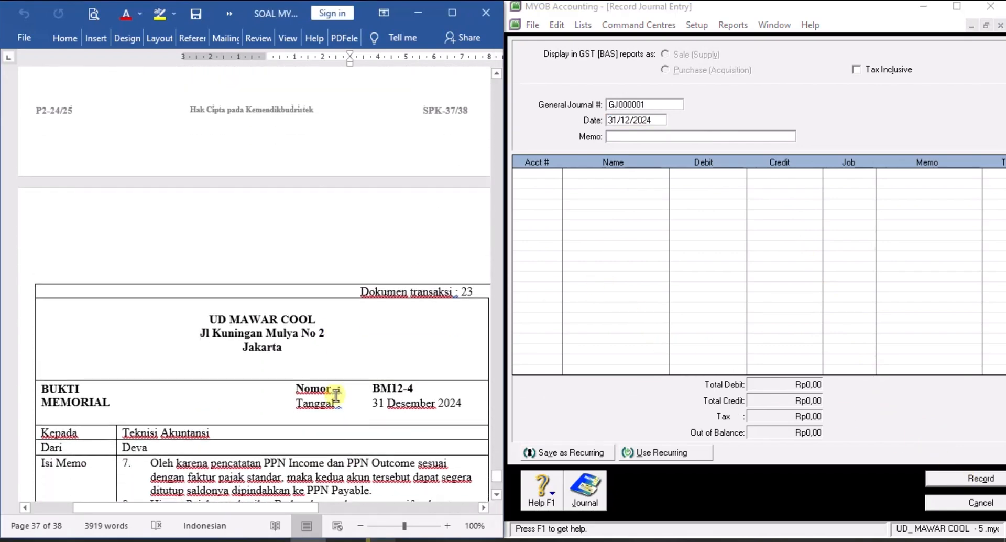
scroll(335, 396, "down", 5)
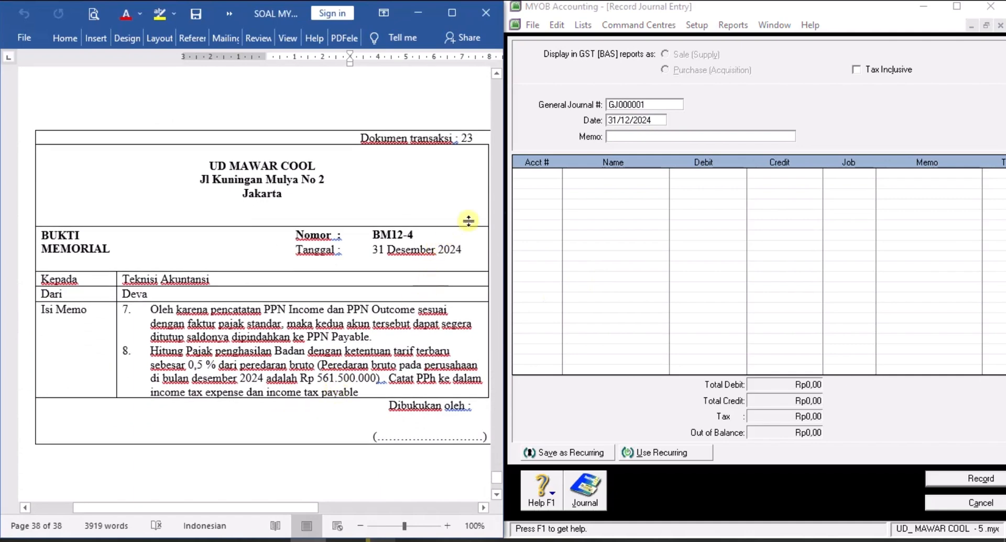
left_click(652, 103)
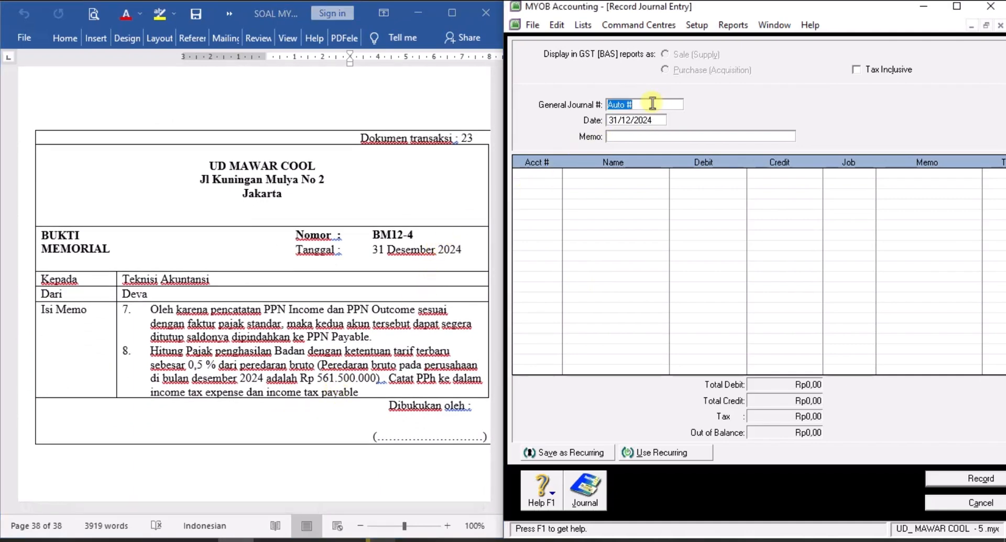
type("BM12-3")
left_click(648, 137)
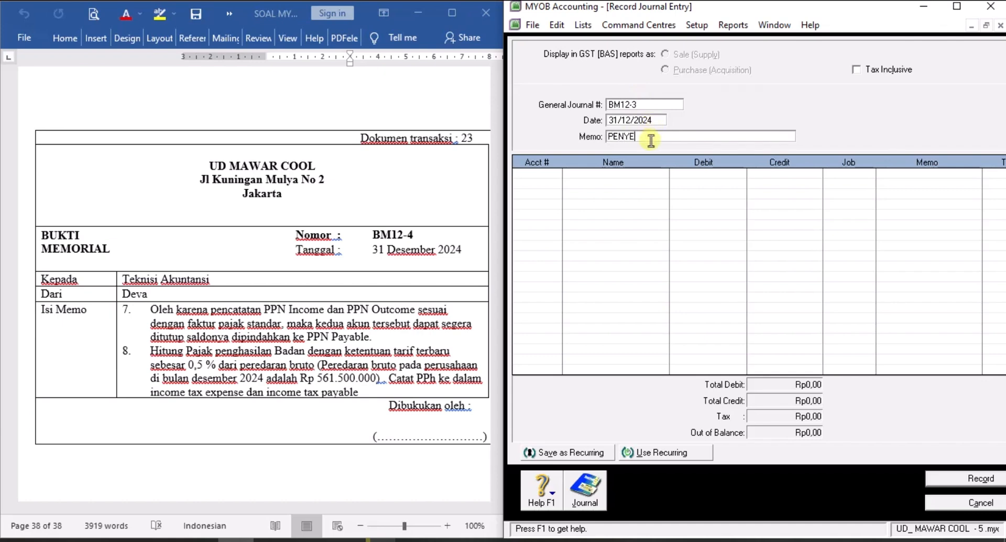
type("PENYESUAIAN DOKUMEN 23")
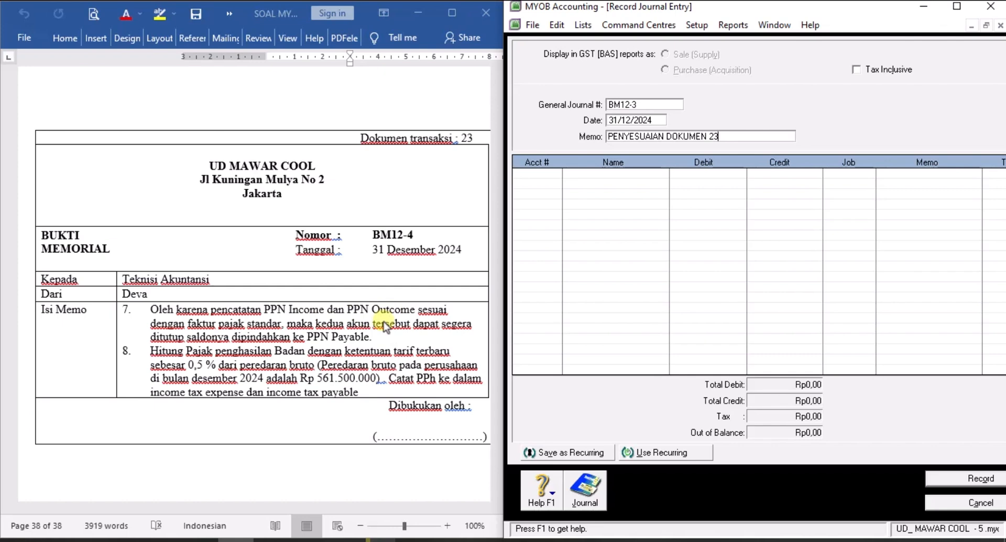
Step: Check the PPN balances in the accounts list and add a journal line debiting account 2-1800 PPN Outcome with 143.375.000
left_click(583, 26)
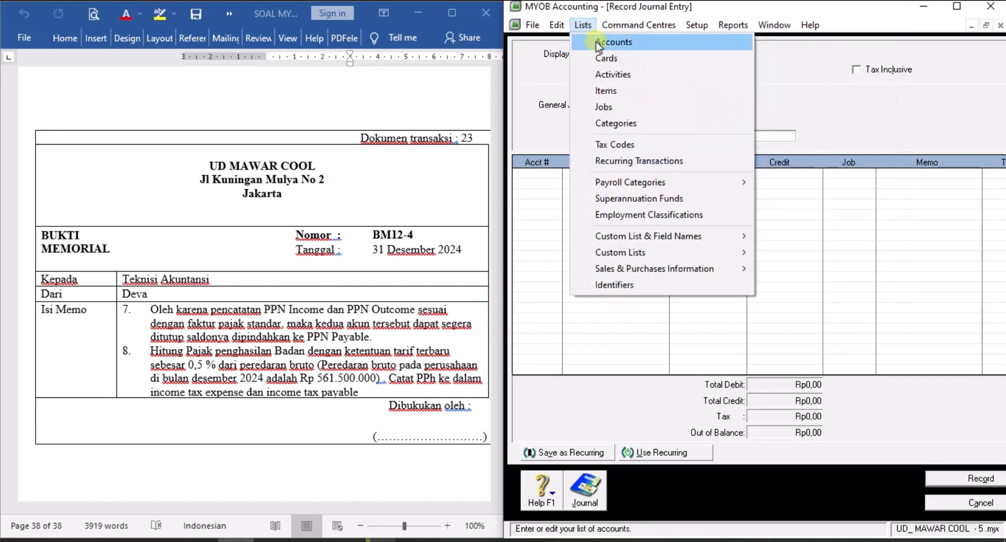
left_click(598, 43)
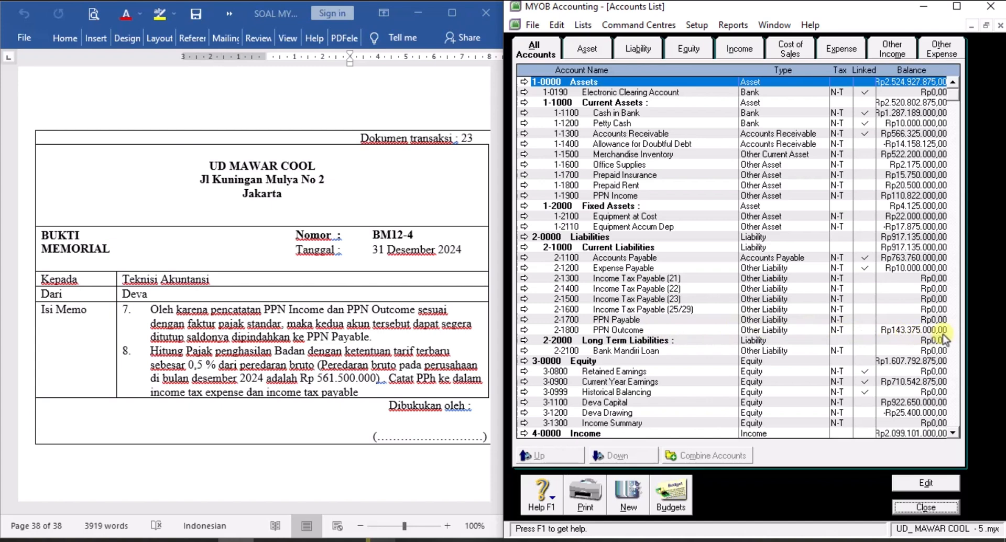
left_click(935, 507)
left_click(546, 172)
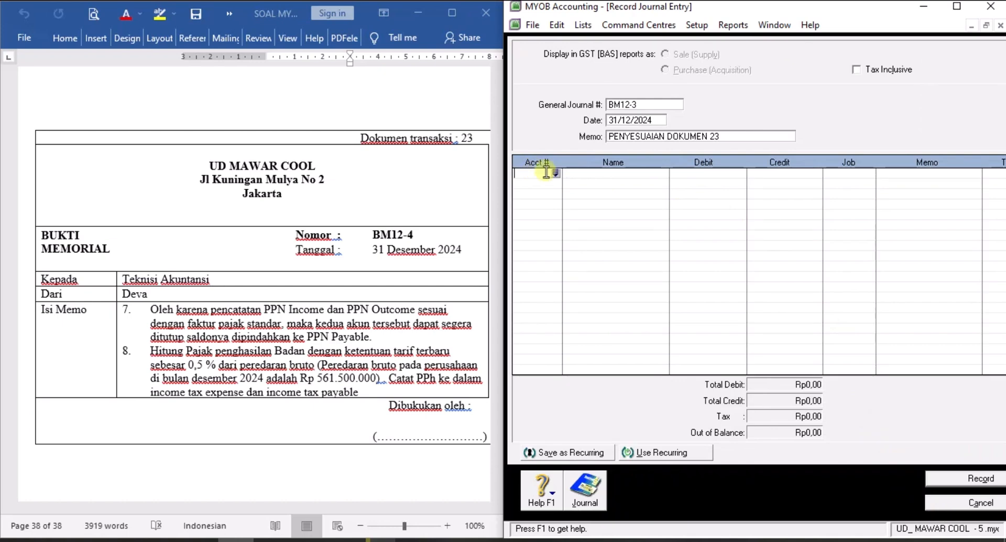
left_click(555, 172)
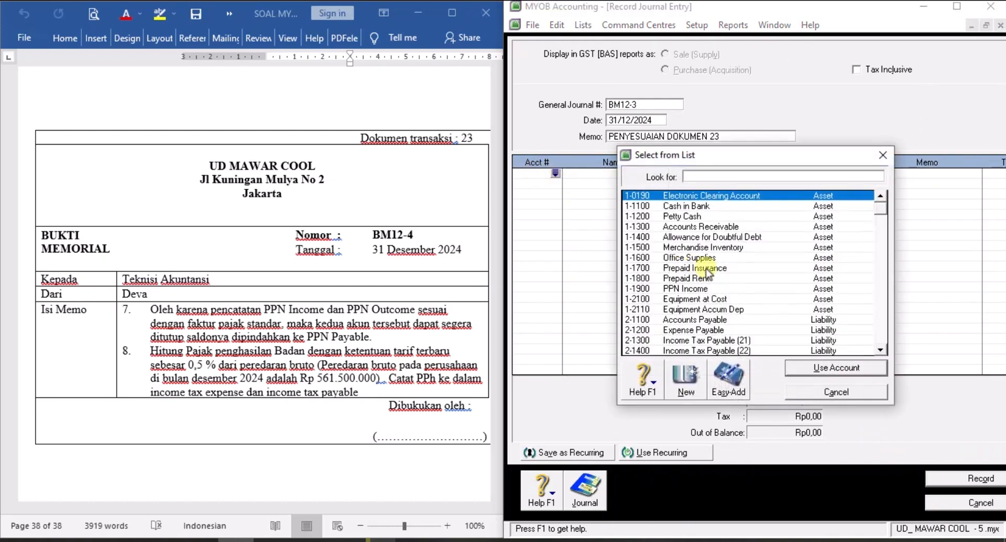
scroll(707, 271, "down", 3)
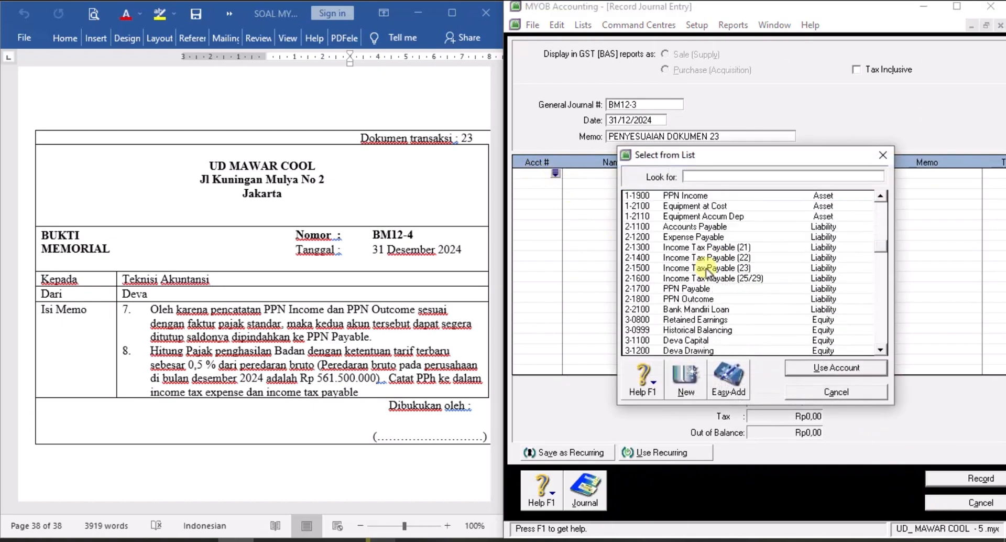
left_click(743, 303)
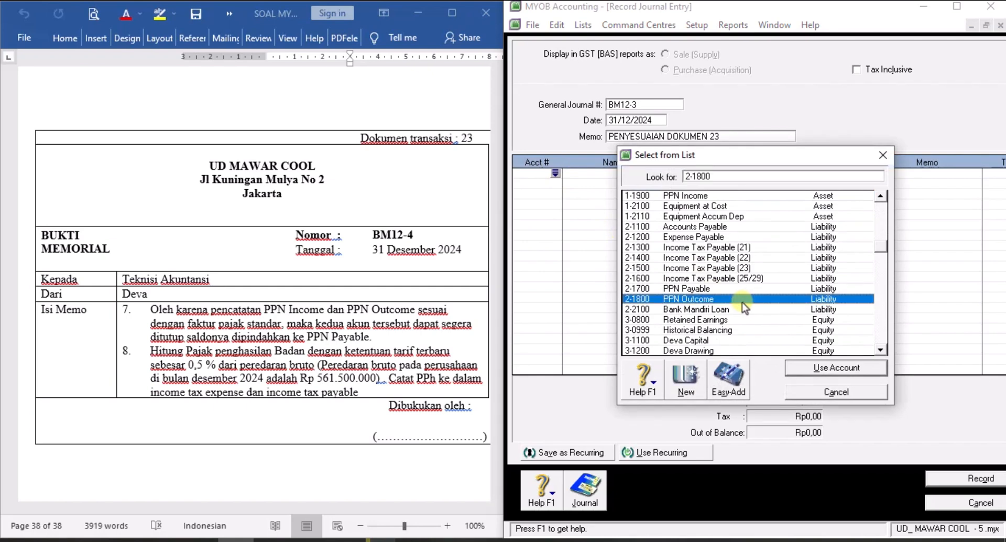
left_click(853, 368)
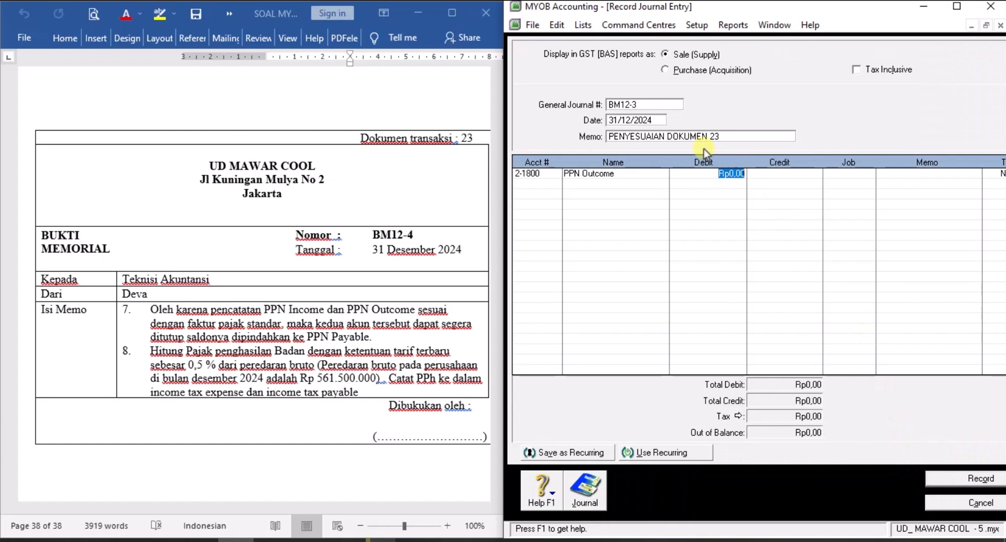
type("143375000")
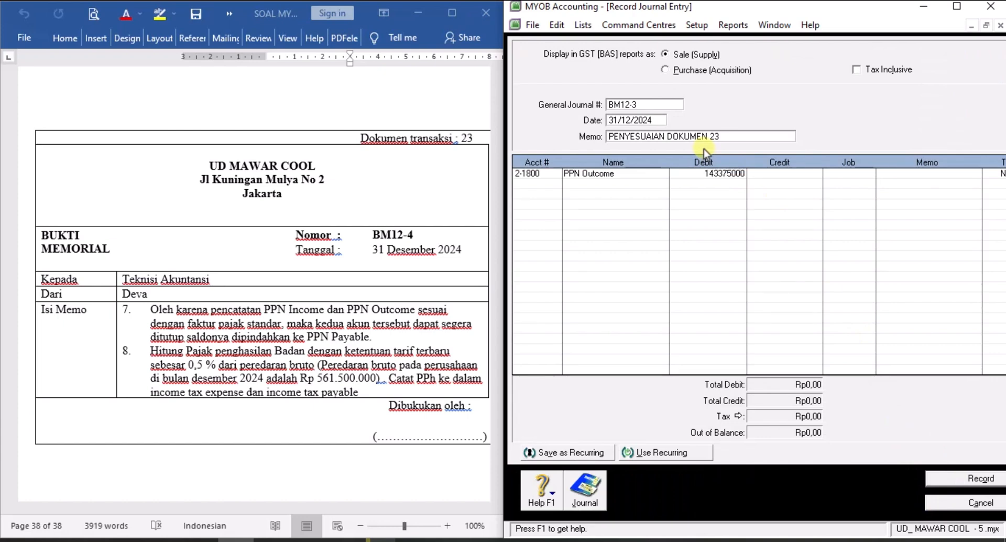
Step: Add a second journal line for account 1-1900 PPN Income on the credit side
left_click(549, 184)
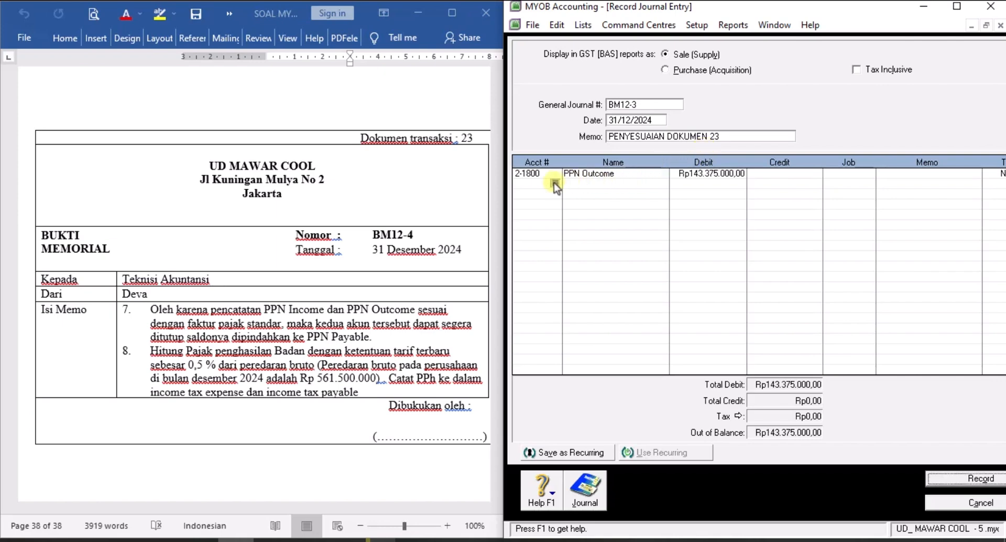
left_click(554, 184)
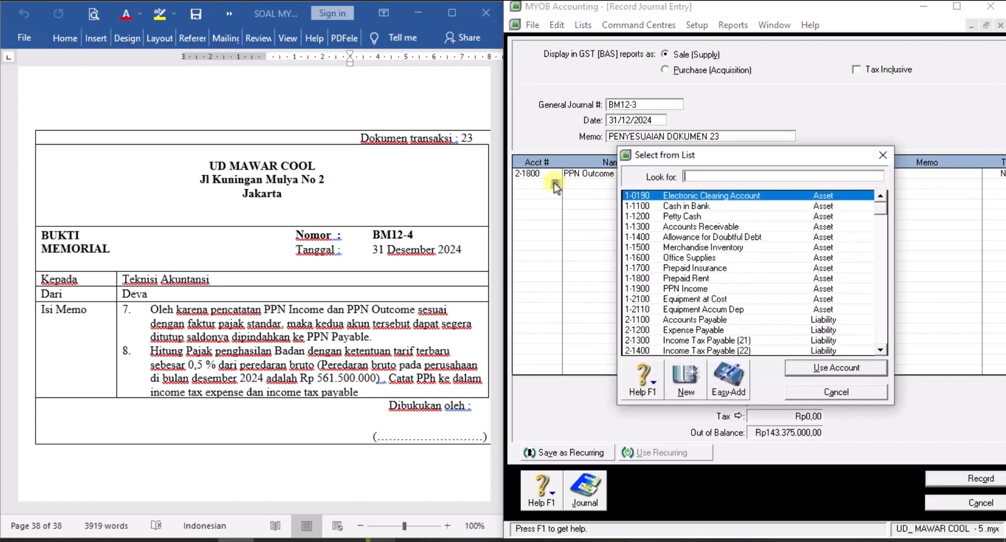
left_click(701, 292)
left_click(835, 368)
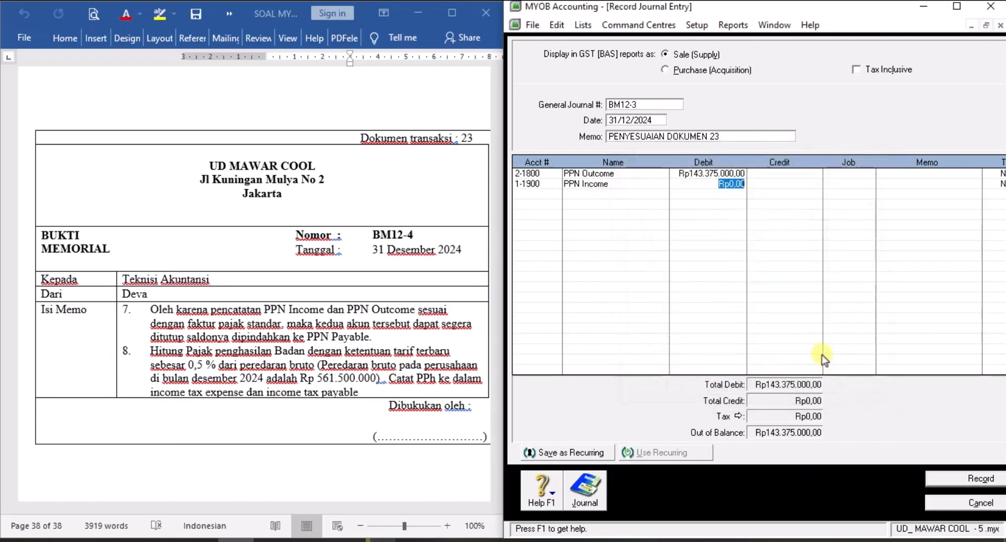
left_click(782, 186)
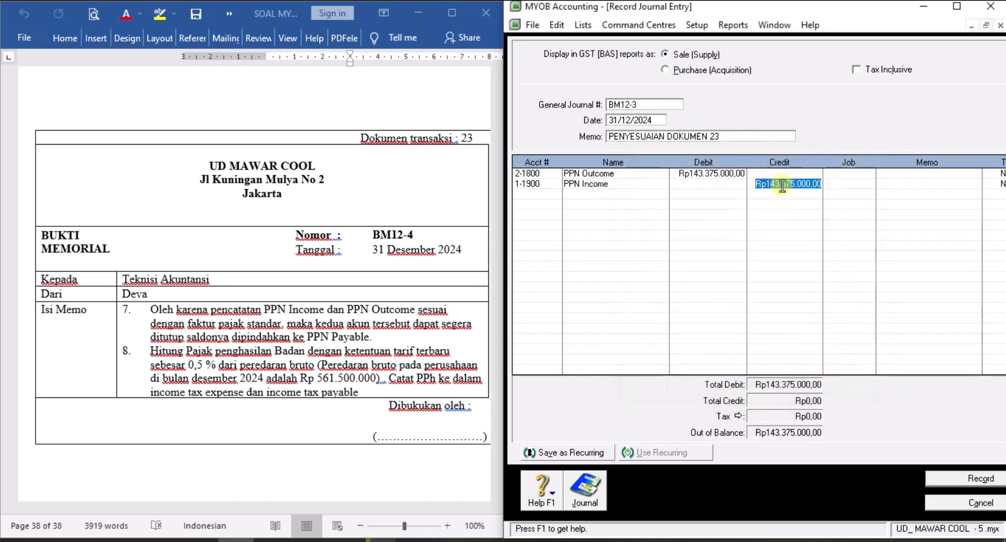
Step: Look up the PPN Income balance in the accounts list and set that line's credit to 110.822.000
left_click(582, 25)
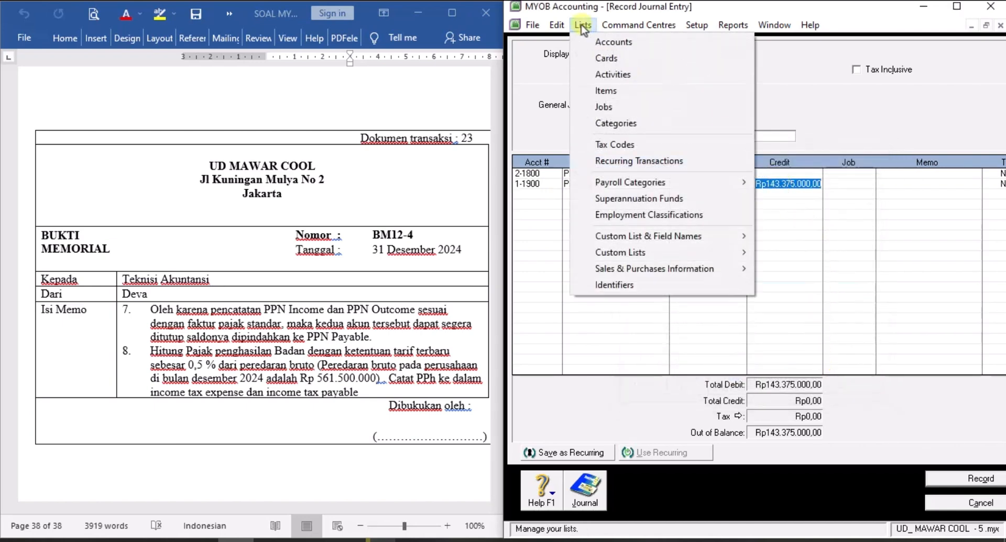
left_click(582, 24)
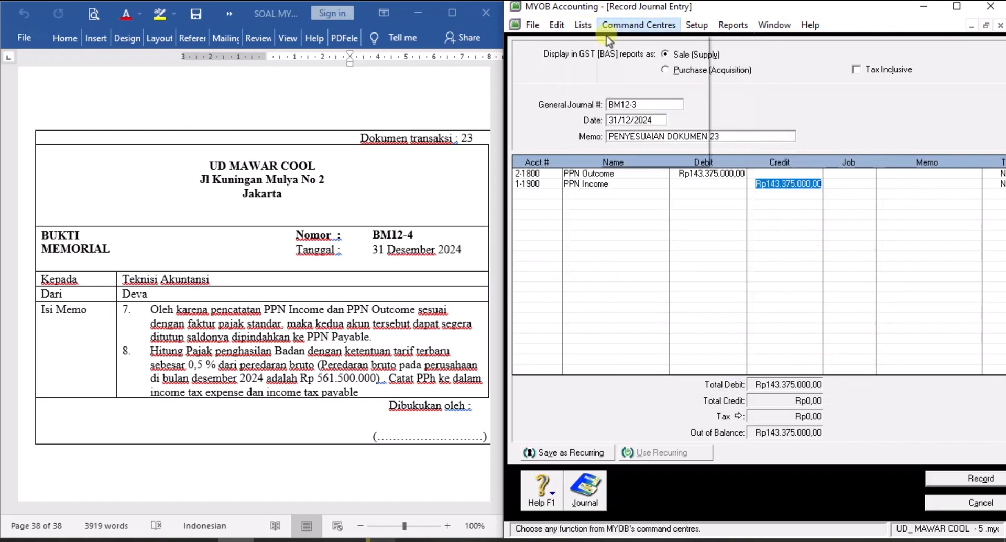
left_click(600, 26)
left_click(583, 25)
left_click(582, 25)
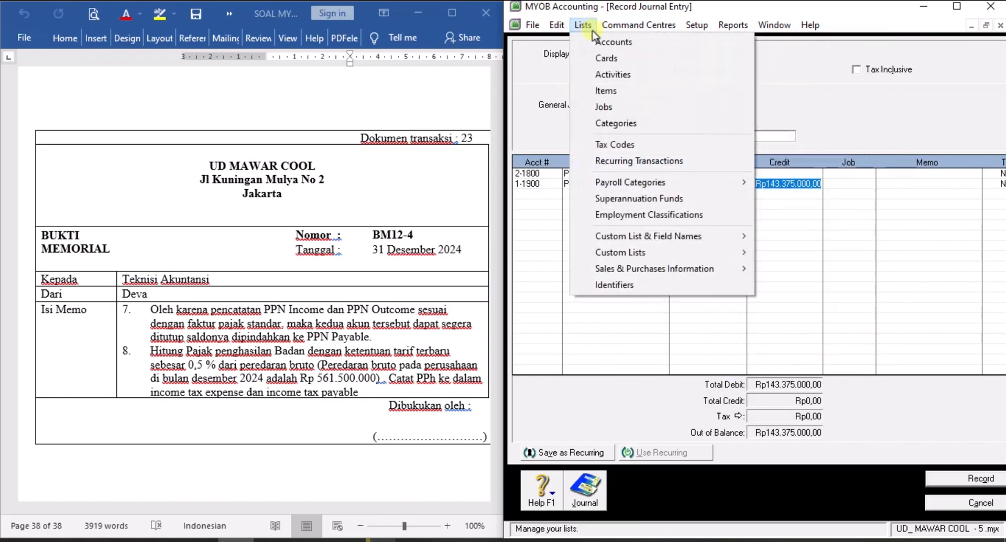
left_click(607, 42)
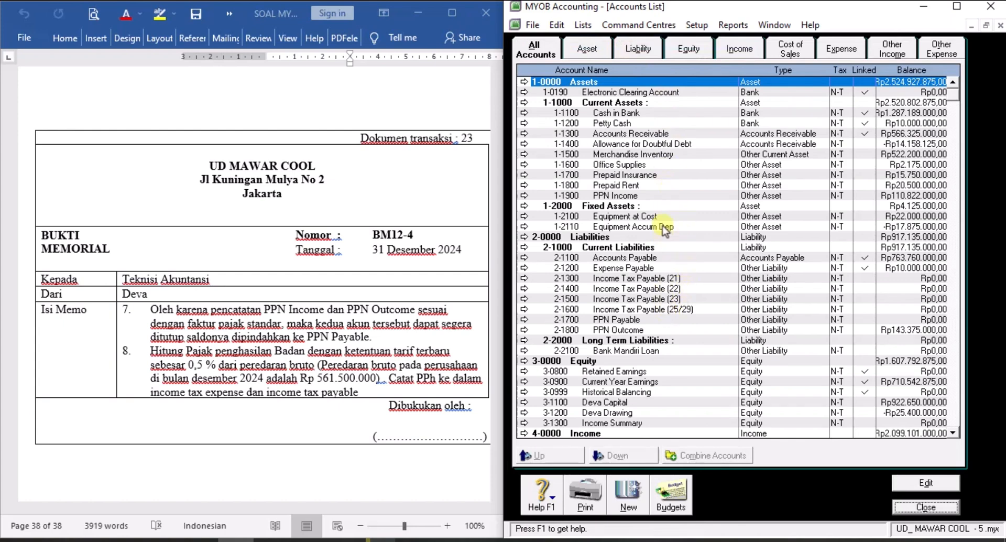
left_click(936, 507)
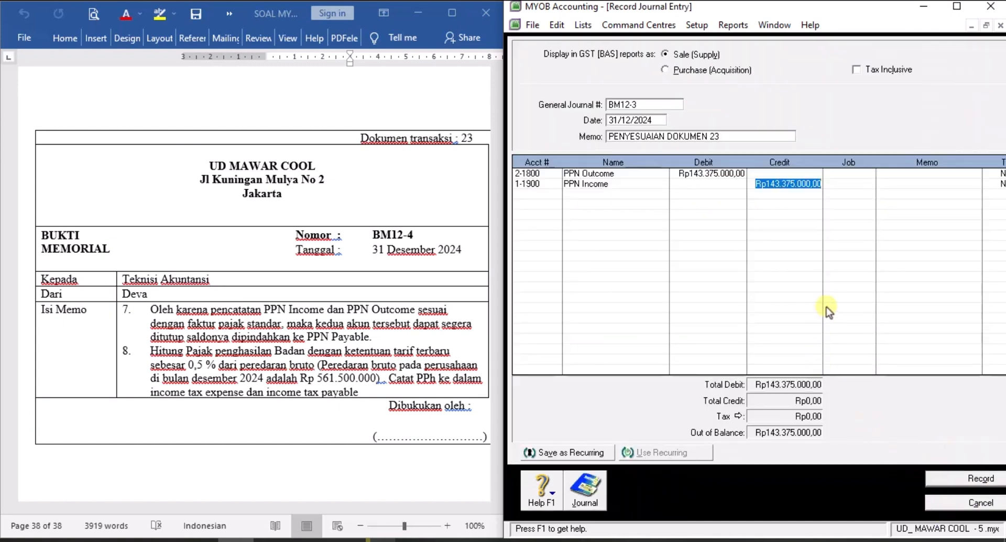
type("110")
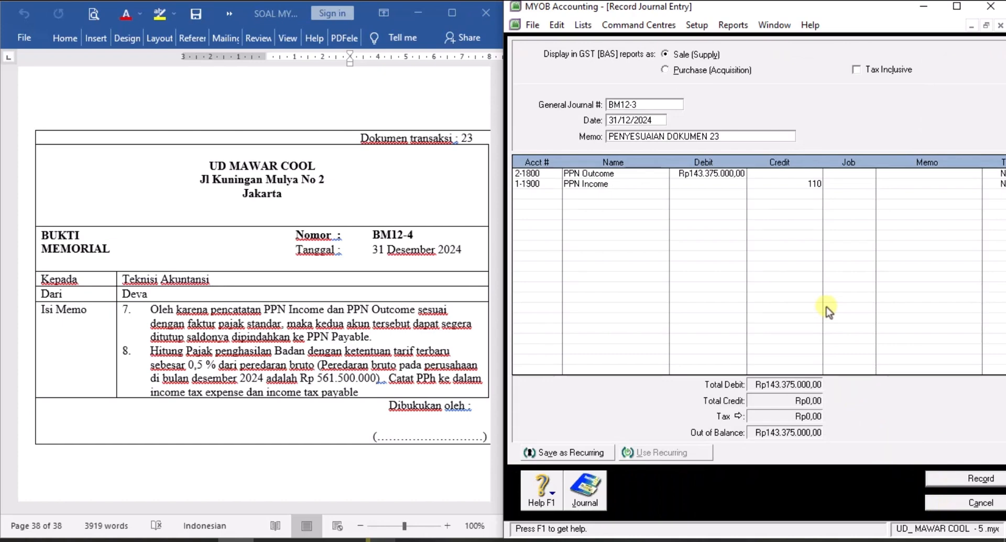
type("822000")
key("Tab")
Step: Add a journal line crediting account 2-1700 PPN Payable with the remaining 32.553.000
left_click(798, 198)
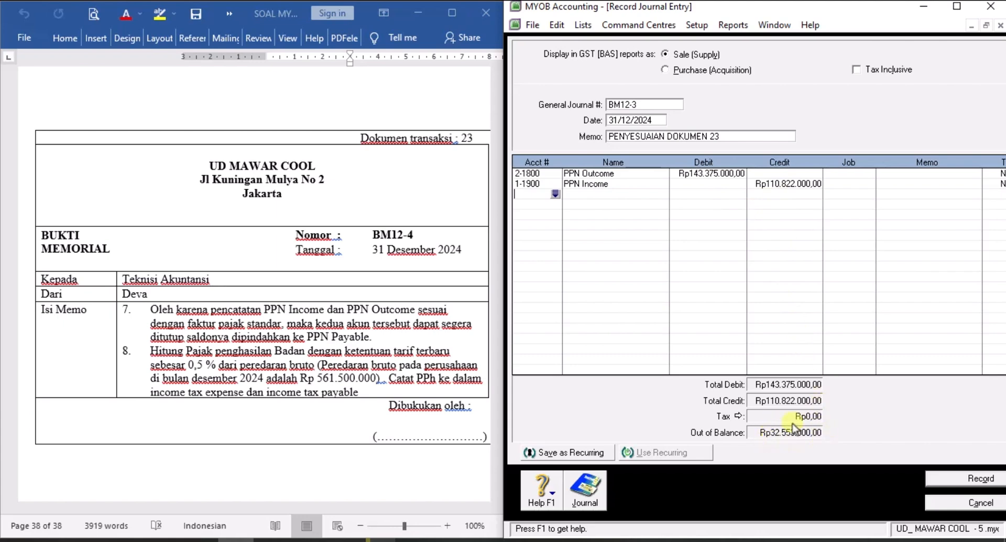
left_click(556, 194)
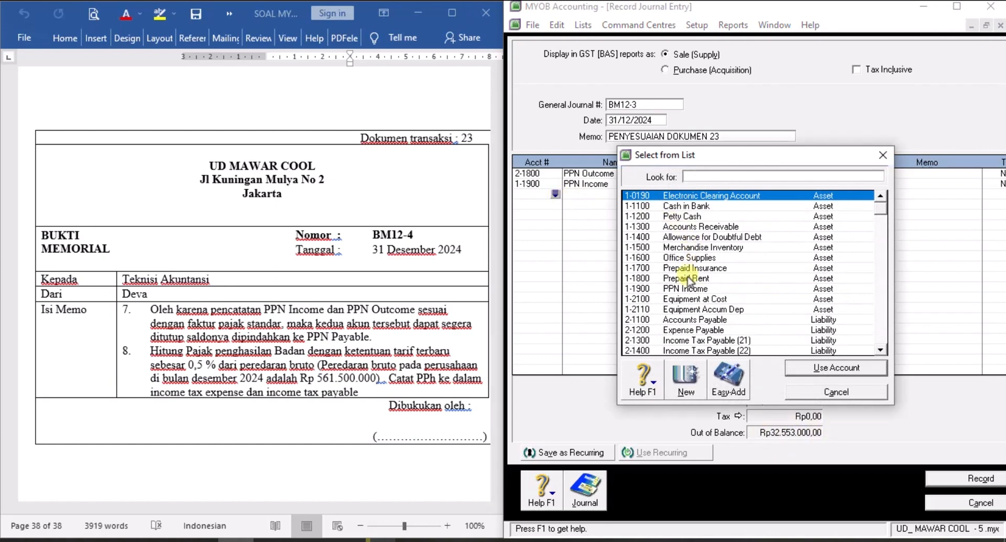
scroll(690, 282, "down", 2)
type("2-1700")
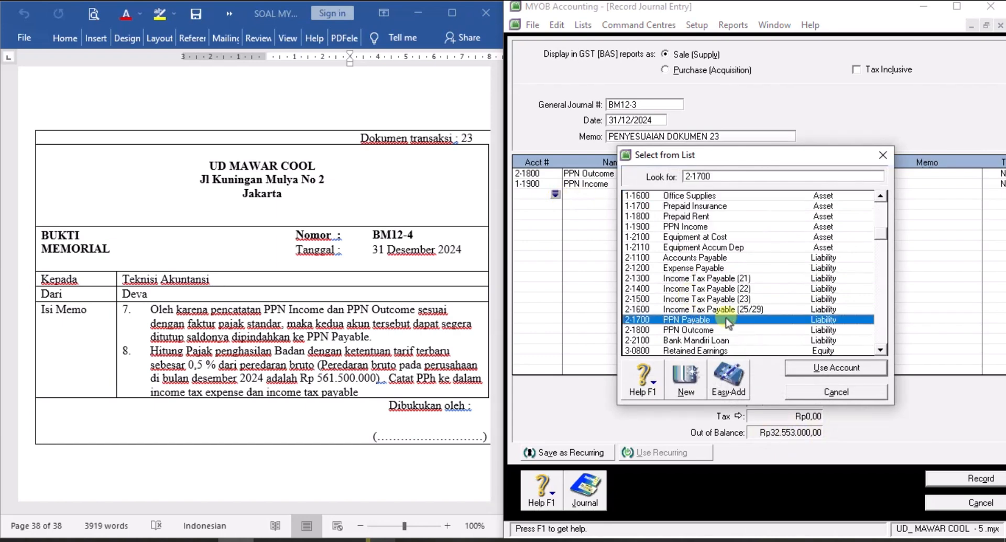
left_click(814, 369)
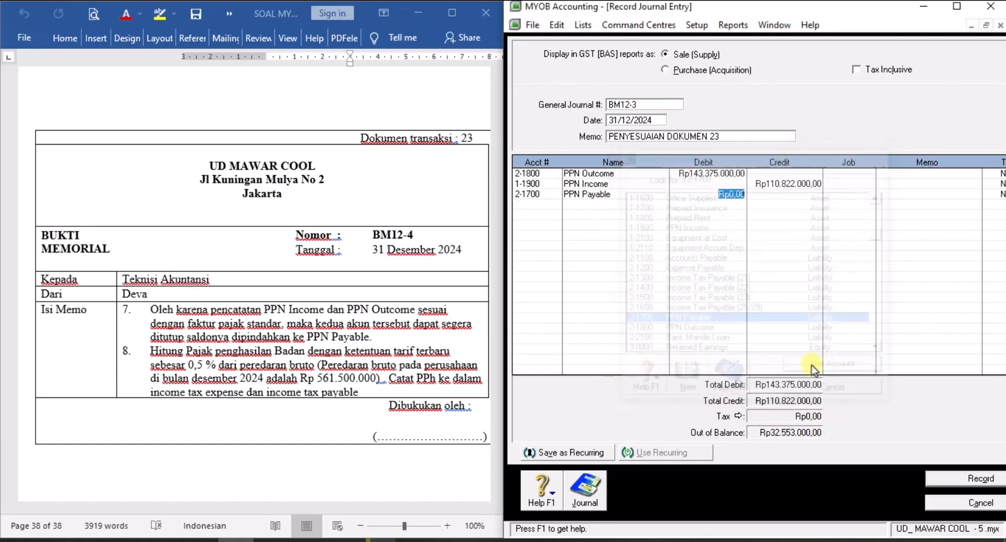
left_click(804, 193)
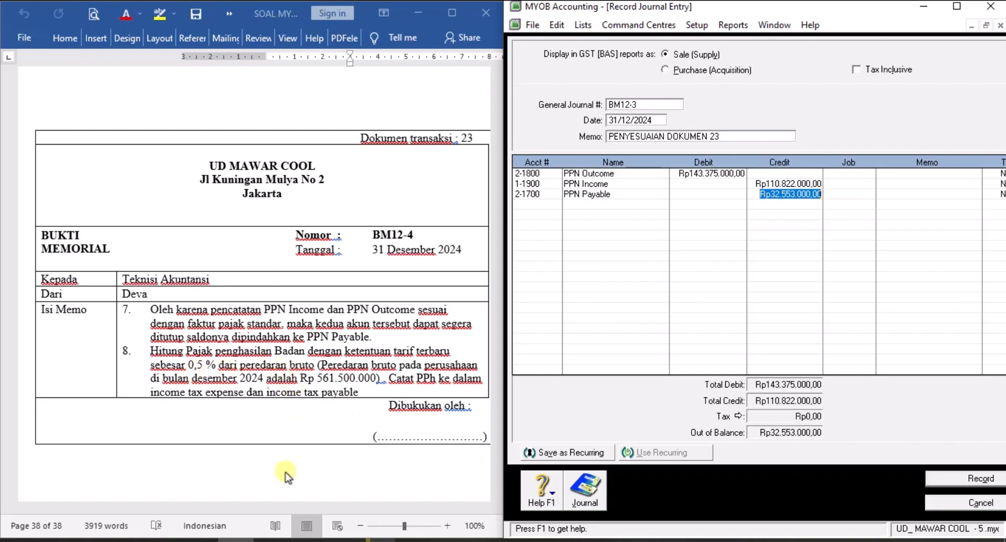
Step: Switch to Calculator and compute the 0,5 % income tax as 561.500.000 × 0,005
left_click(200, 540)
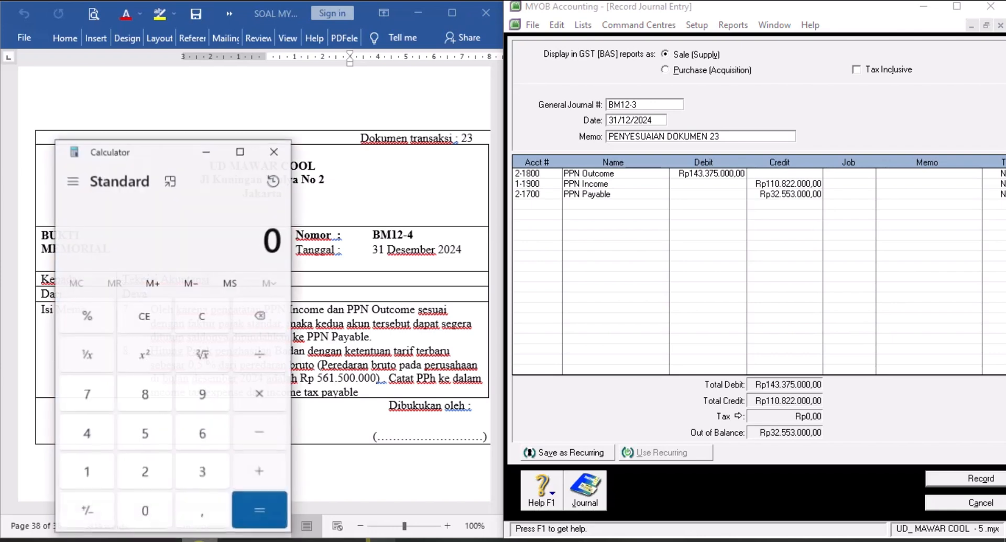
left_click_drag(167, 157, 727, 130)
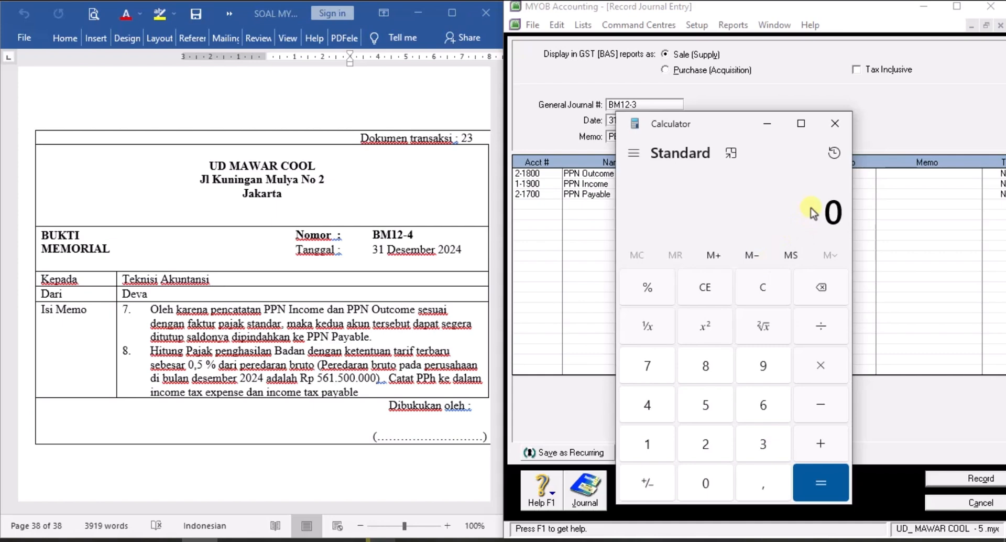
type("561")
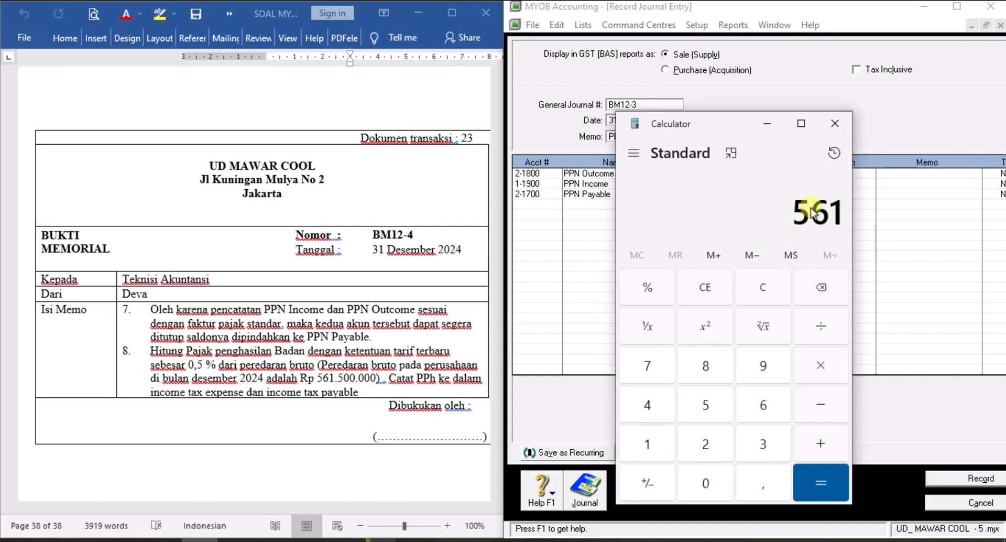
type(".500.000")
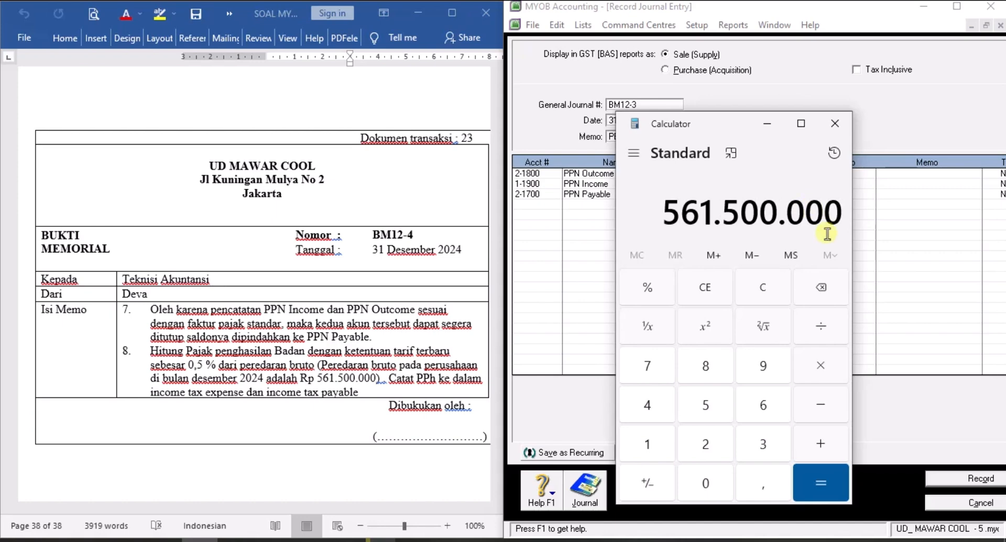
left_click(820, 364)
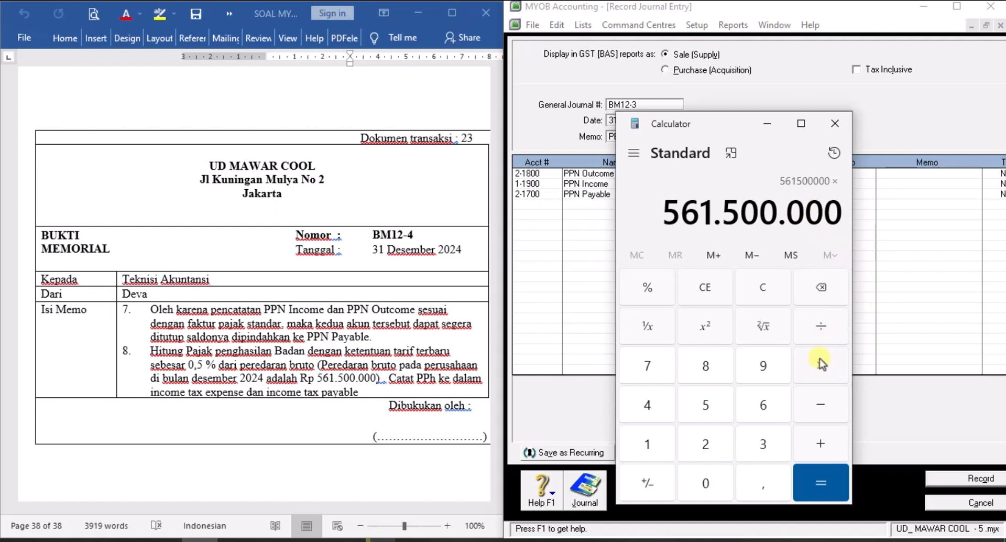
type("0,005")
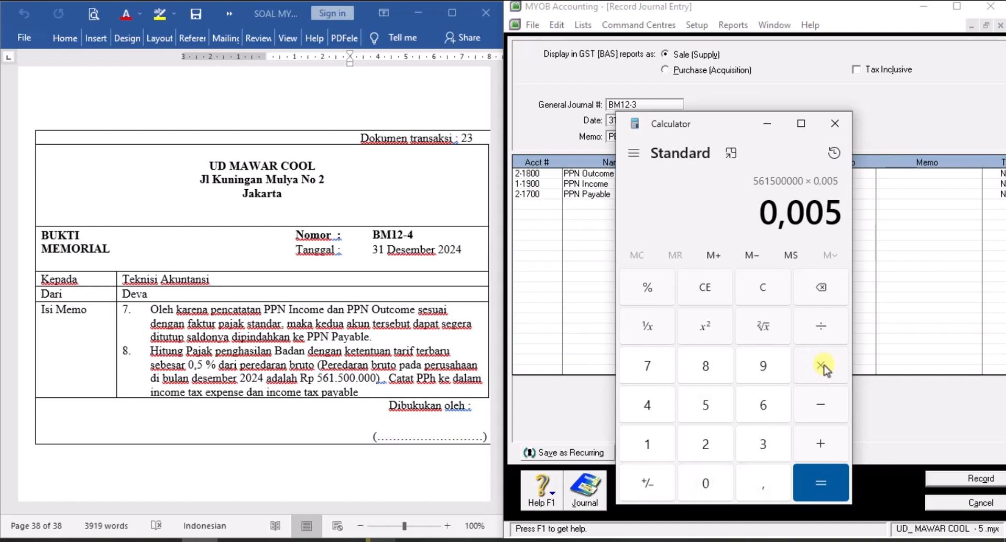
key("Return")
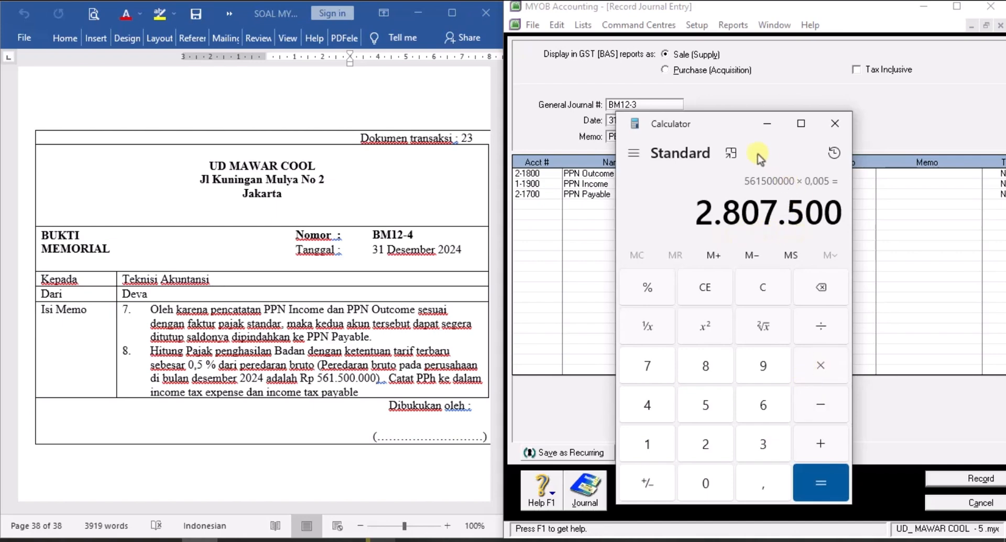
Step: Add a journal line in MYOB debiting account 9-1300 Income Tax Expense with 2.807.500
left_click_drag(724, 123, 181, 145)
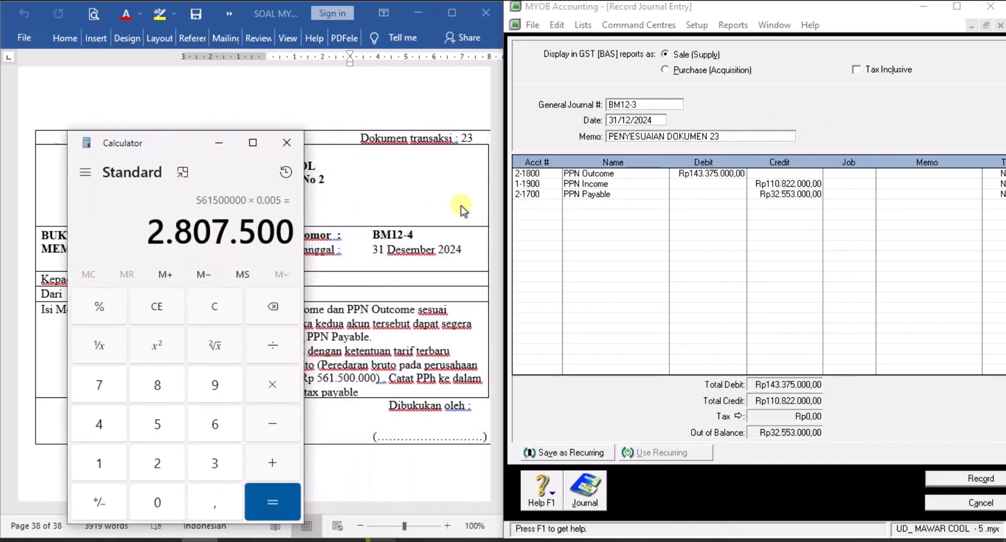
left_click(533, 206)
left_click(555, 204)
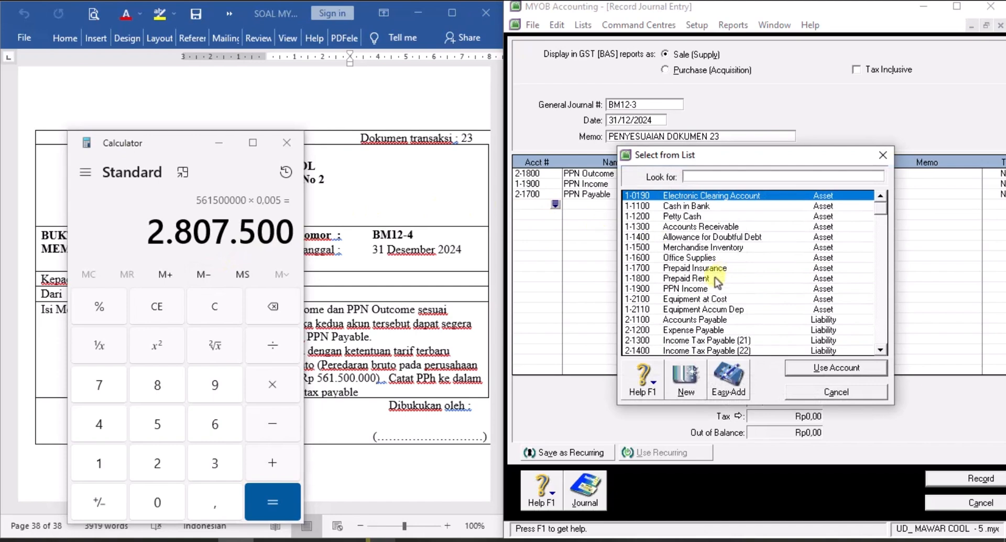
scroll(720, 283, "down", 6)
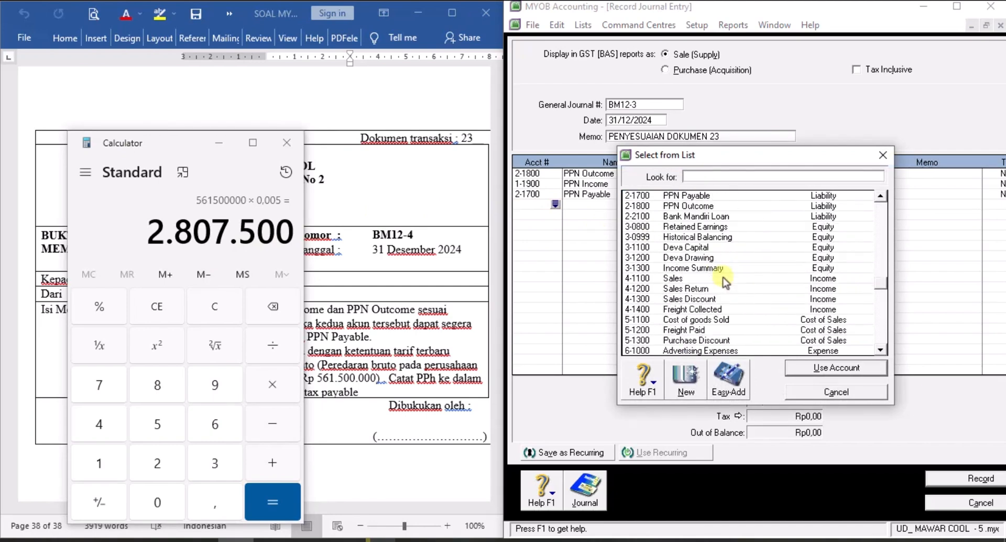
scroll(725, 283, "down", 4)
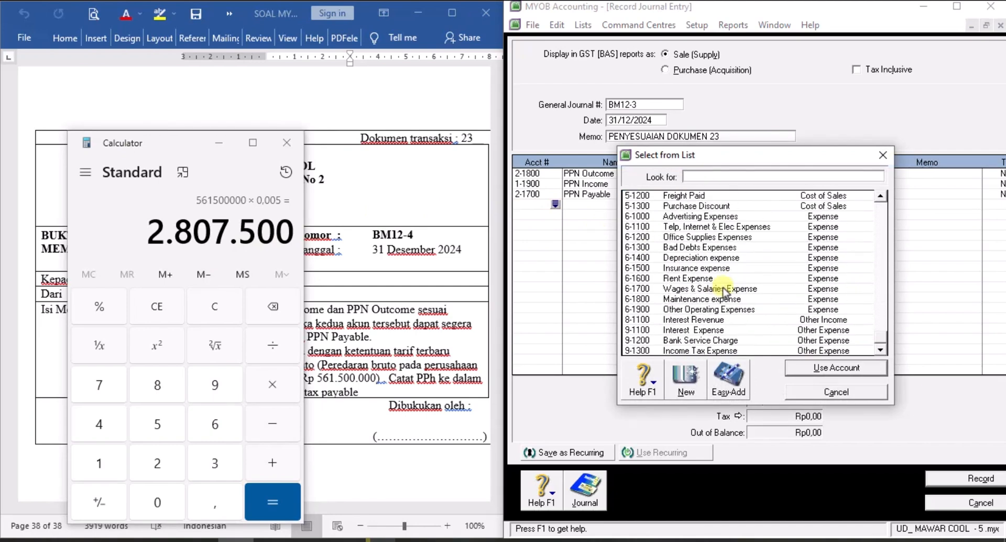
left_click(740, 351)
left_click(818, 368)
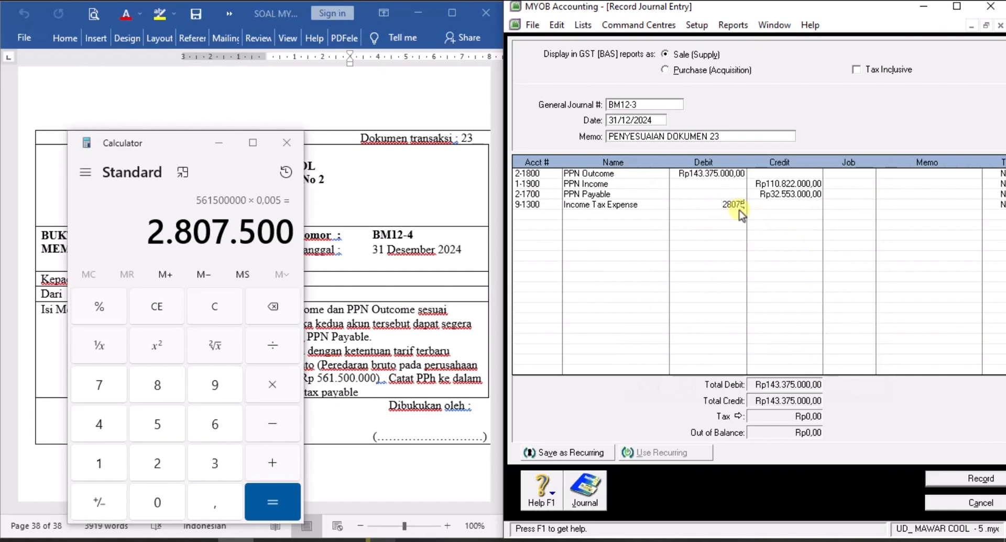
type("2807500")
key("Tab")
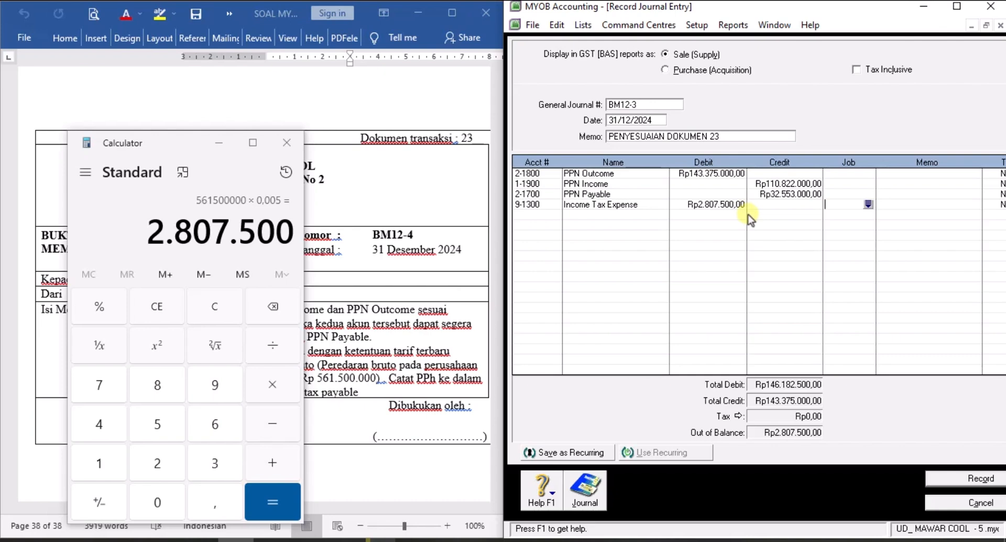
Step: Add a line crediting account 2-1600 Income Tax Payable (25/29) with 2.807.500 and record the journal entry
left_click(544, 213)
left_click(556, 215)
scroll(736, 293, "down", 1)
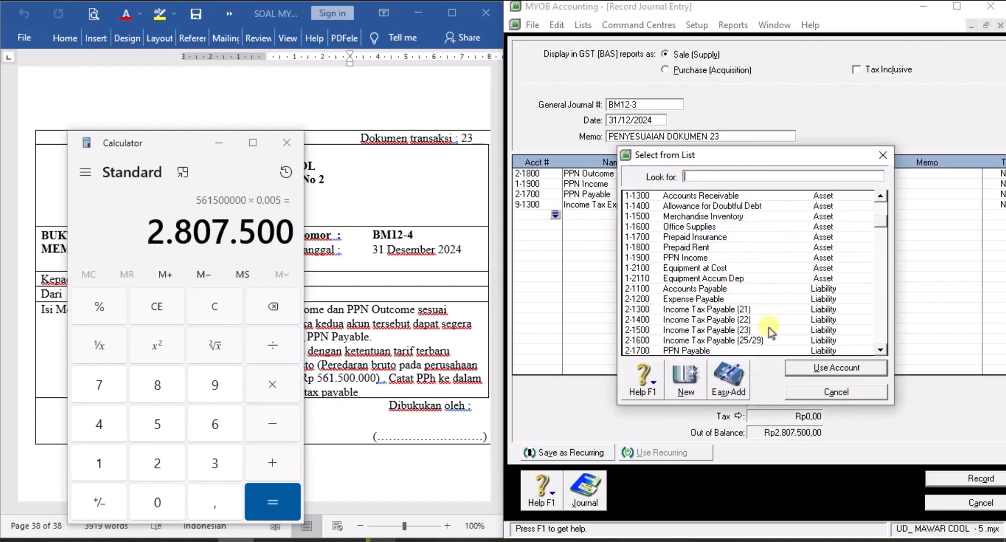
left_click(757, 342)
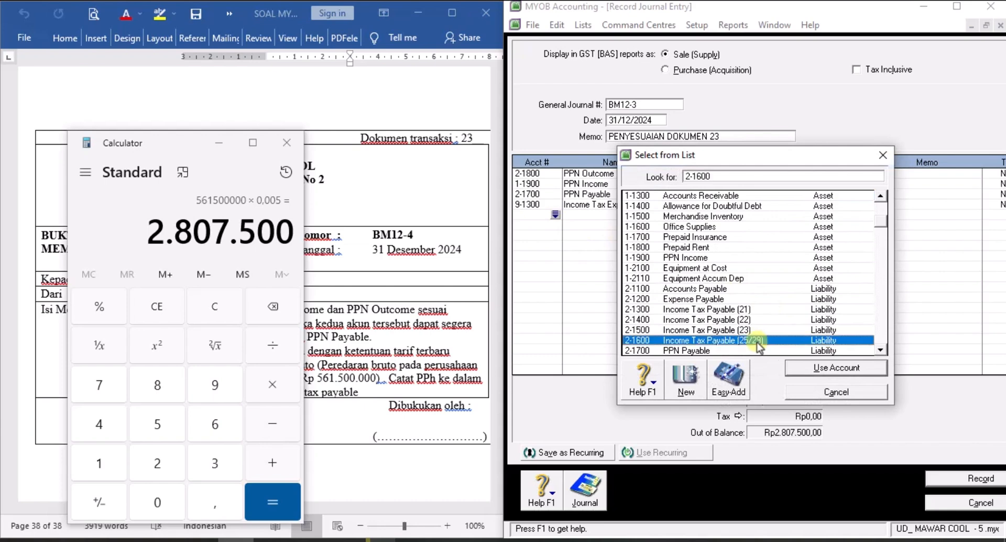
left_click(847, 369)
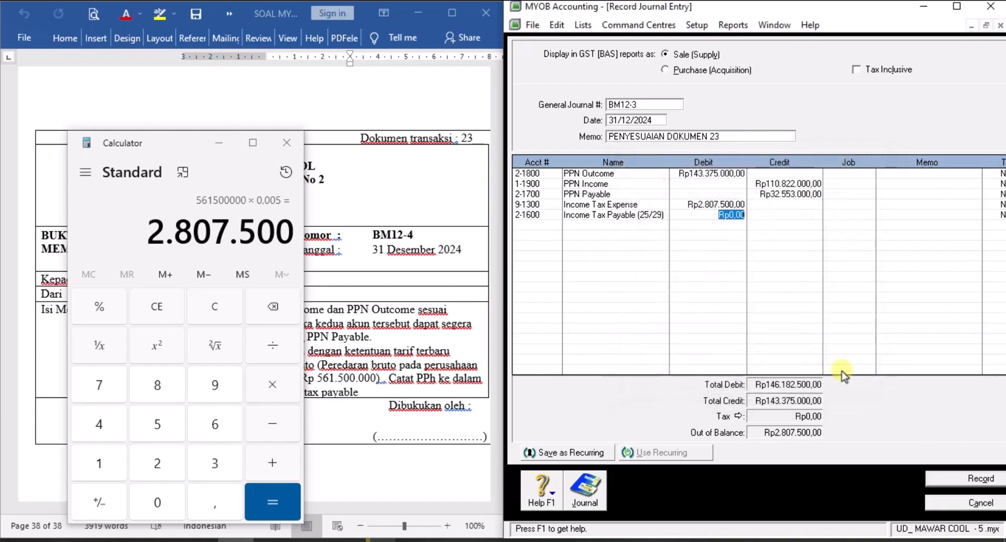
left_click(779, 215)
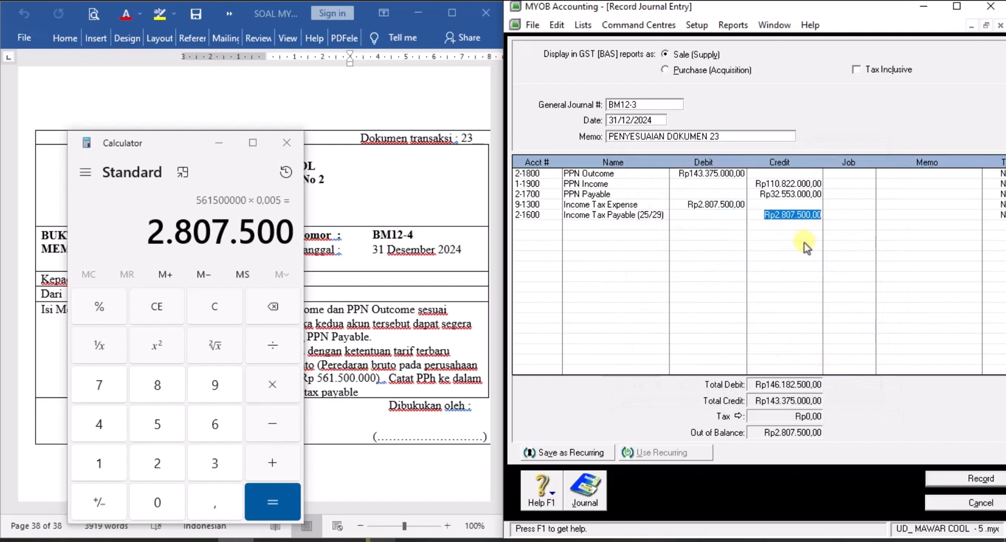
key("Tab")
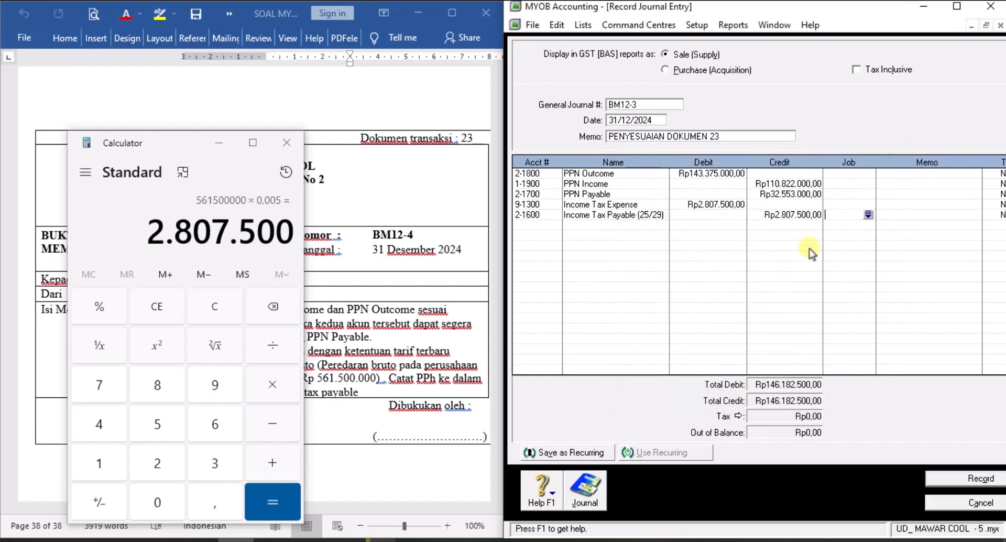
left_click(979, 479)
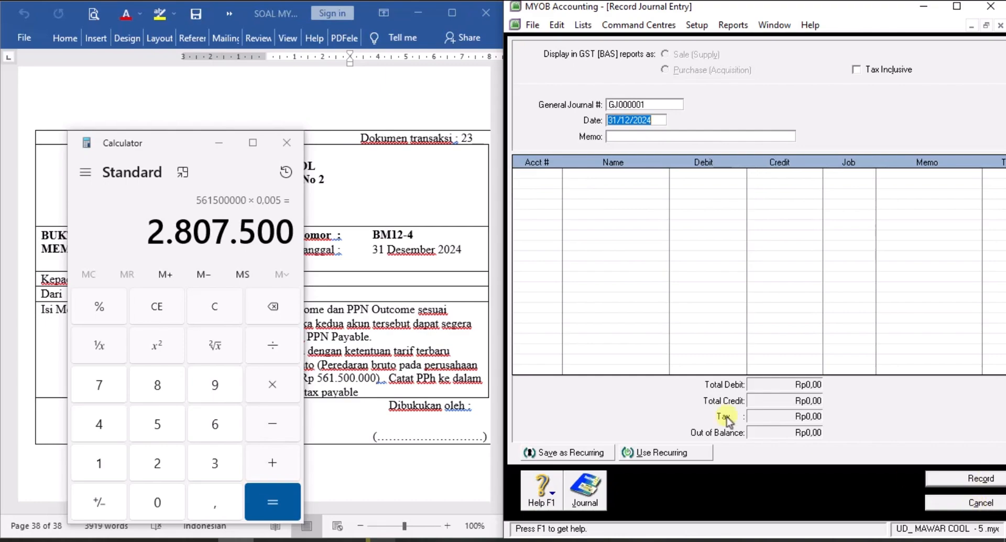
Step: Close Calculator and review the adjustment memos in the Word document back to BM12-1
left_click(285, 143)
scroll(445, 151, "down", 5)
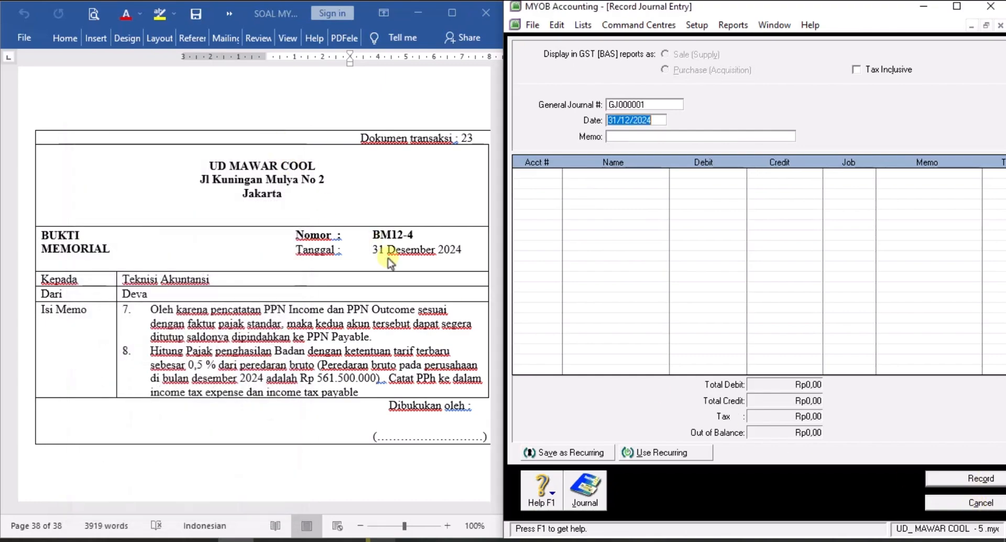
scroll(392, 263, "up", 8)
scroll(390, 264, "up", 10)
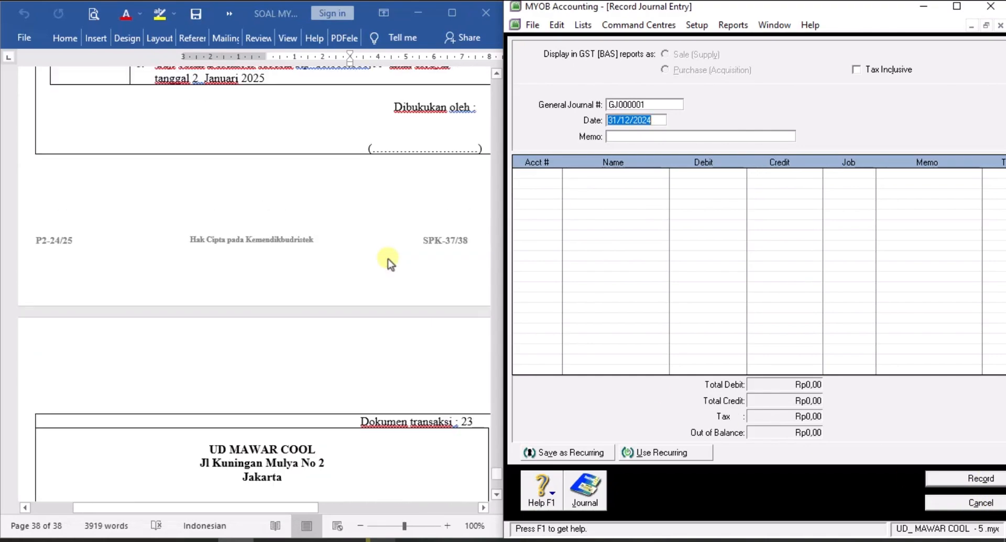
scroll(390, 263, "up", 4)
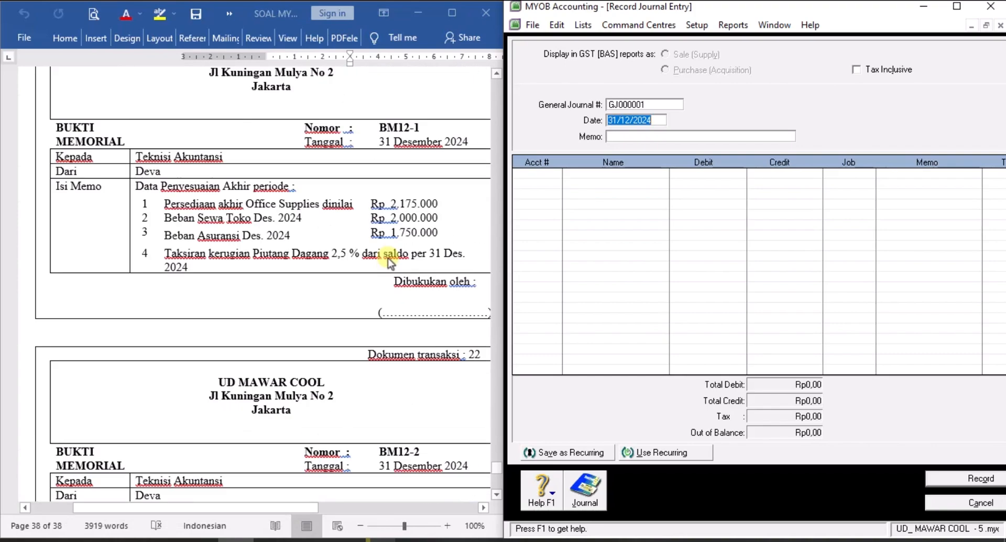
Step: Leave the blank journal entry form and maximize the MYOB window
left_click(995, 504)
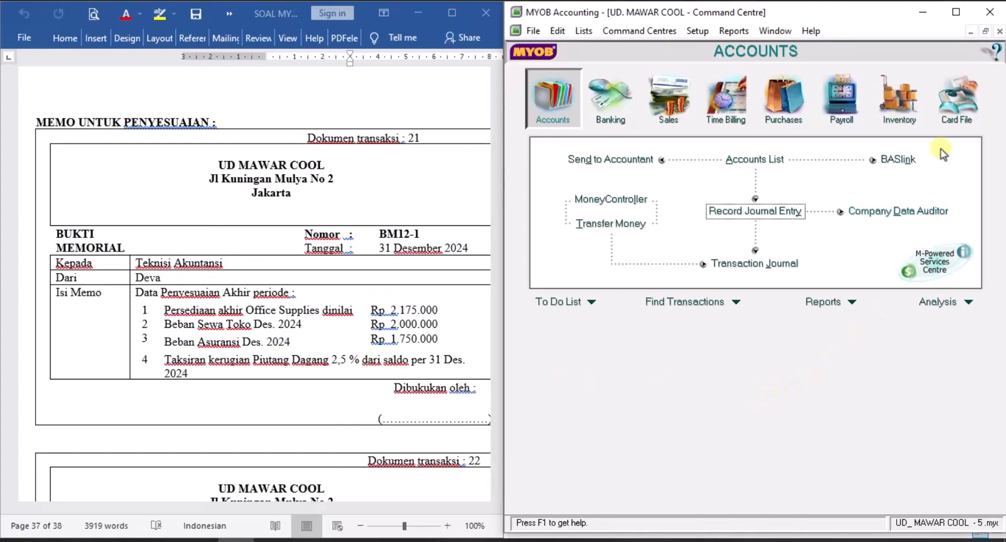
left_click(956, 12)
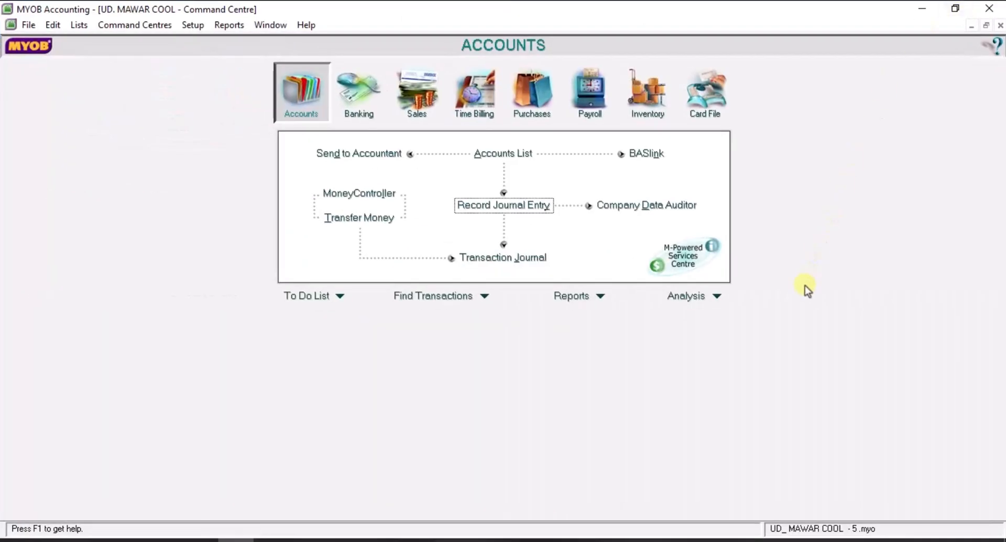